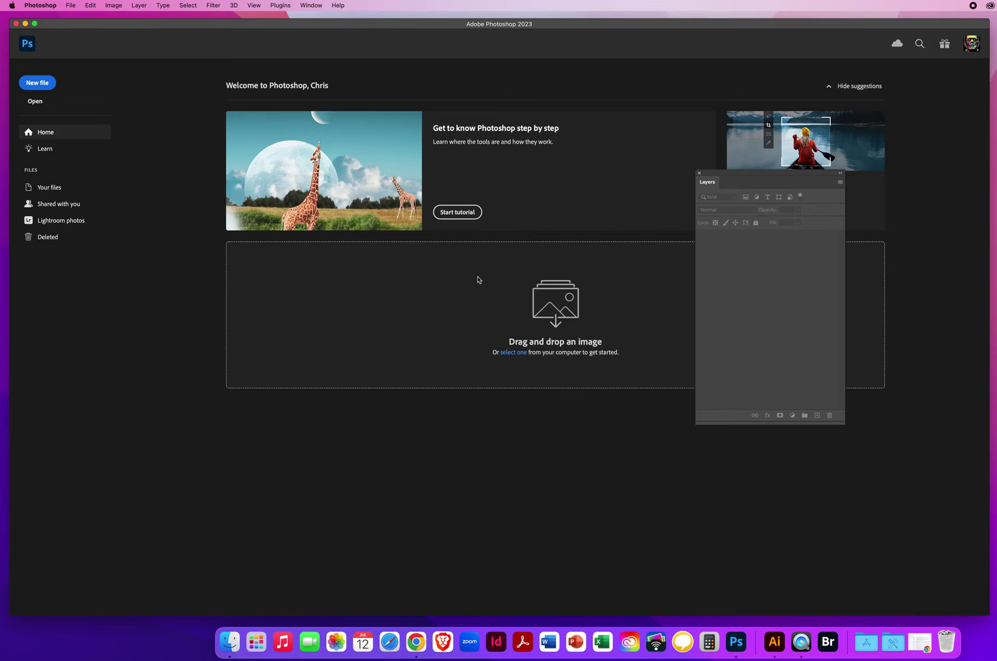
Open 1 Heal the Wrinkles.JPG from Desktop > PS DEMOS > PS - CHAPTER 9 > 9.3 folder.
{"action": "left_click", "coordinate": [67, 5]}
{"action": "left_click", "coordinate": [83, 29]}
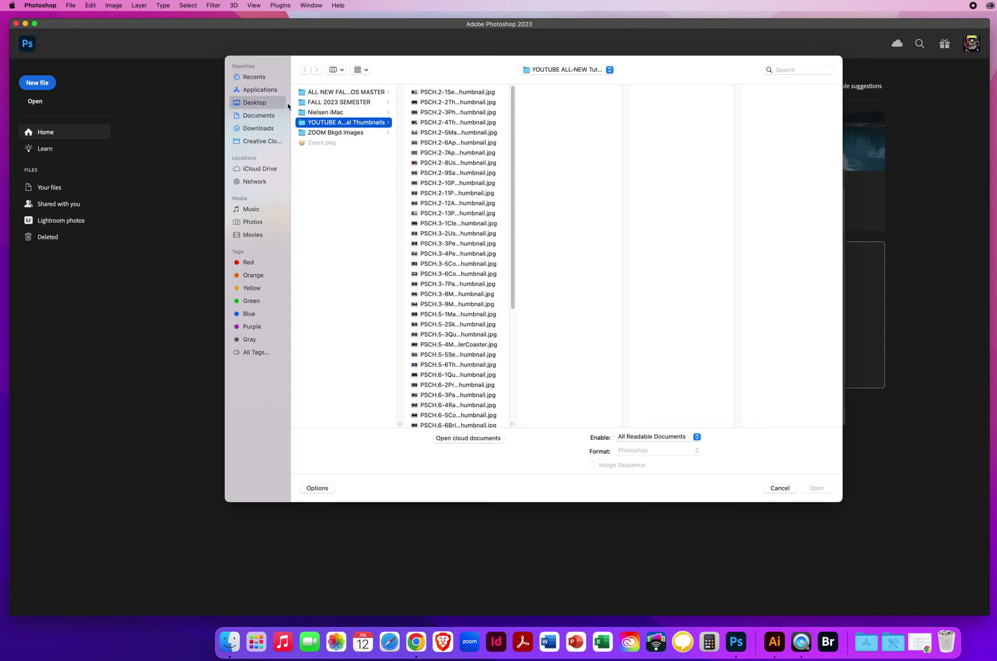
{"action": "left_click", "coordinate": [288, 107]}
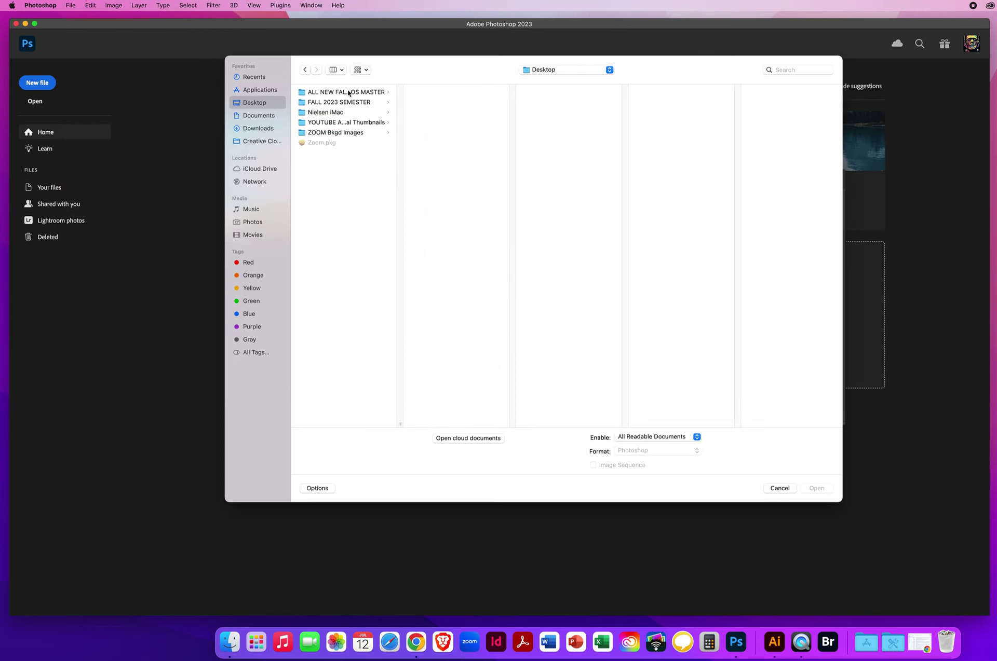
{"action": "left_click", "coordinate": [345, 92]}
{"action": "left_click", "coordinate": [435, 103]}
{"action": "left_click", "coordinate": [567, 152]}
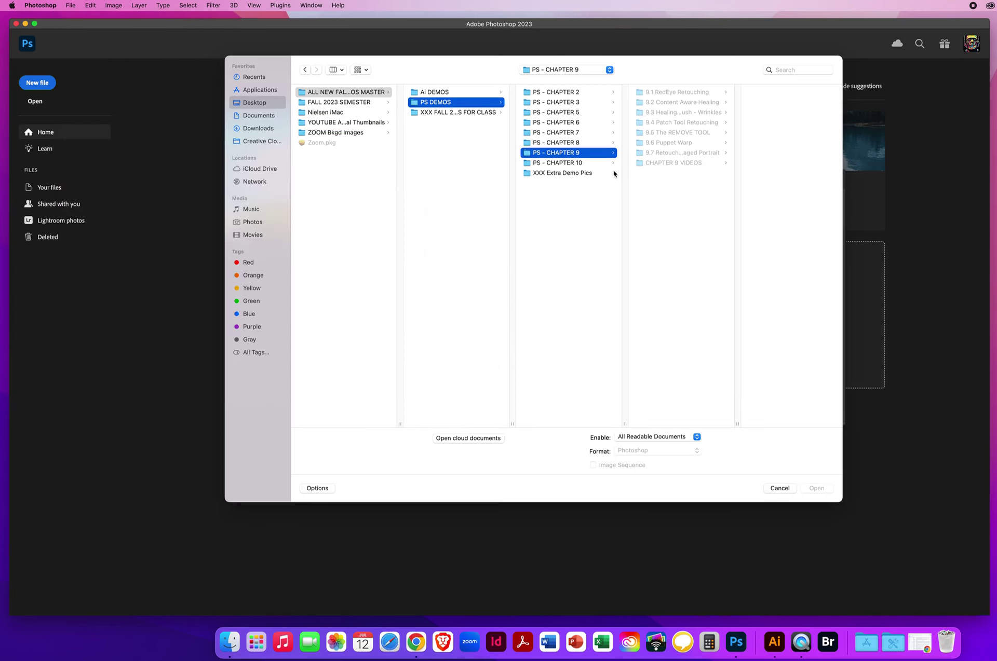
{"action": "left_click", "coordinate": [663, 113]}
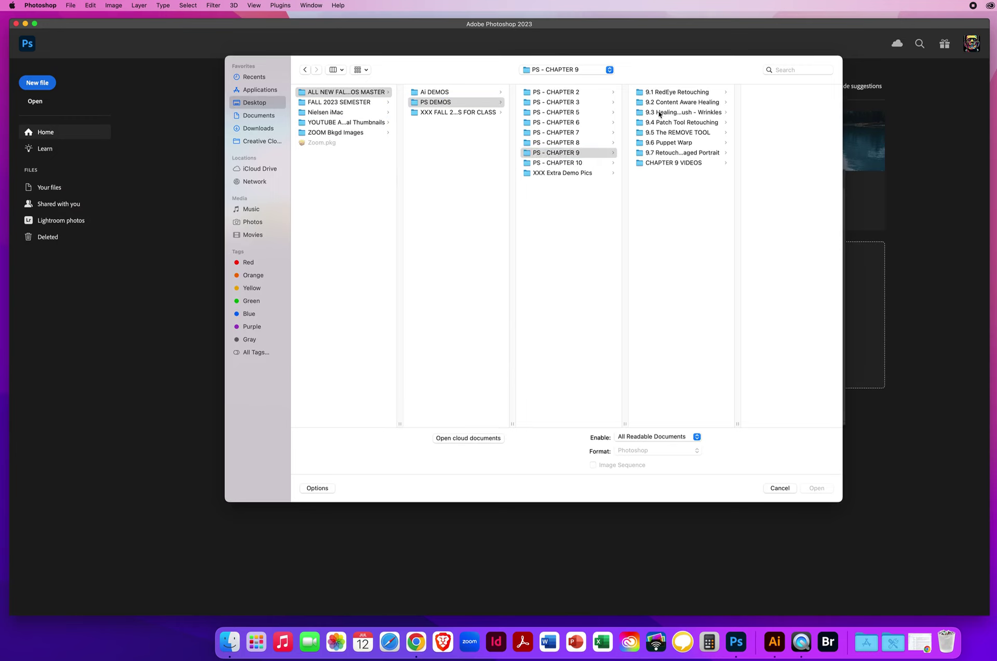
{"action": "left_click", "coordinate": [760, 94]}
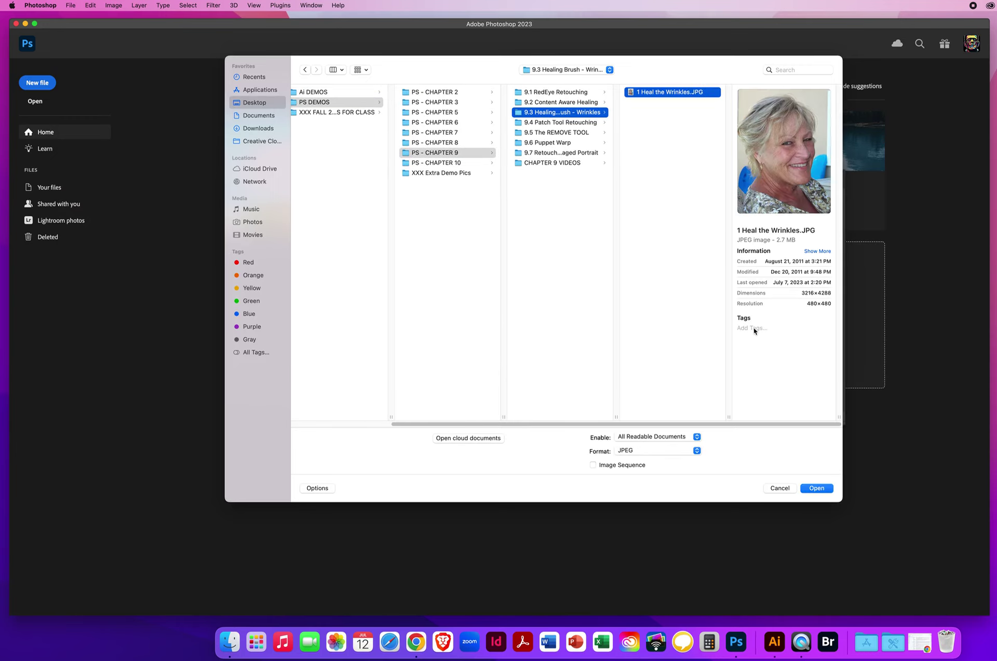
{"action": "left_click", "coordinate": [817, 488]}
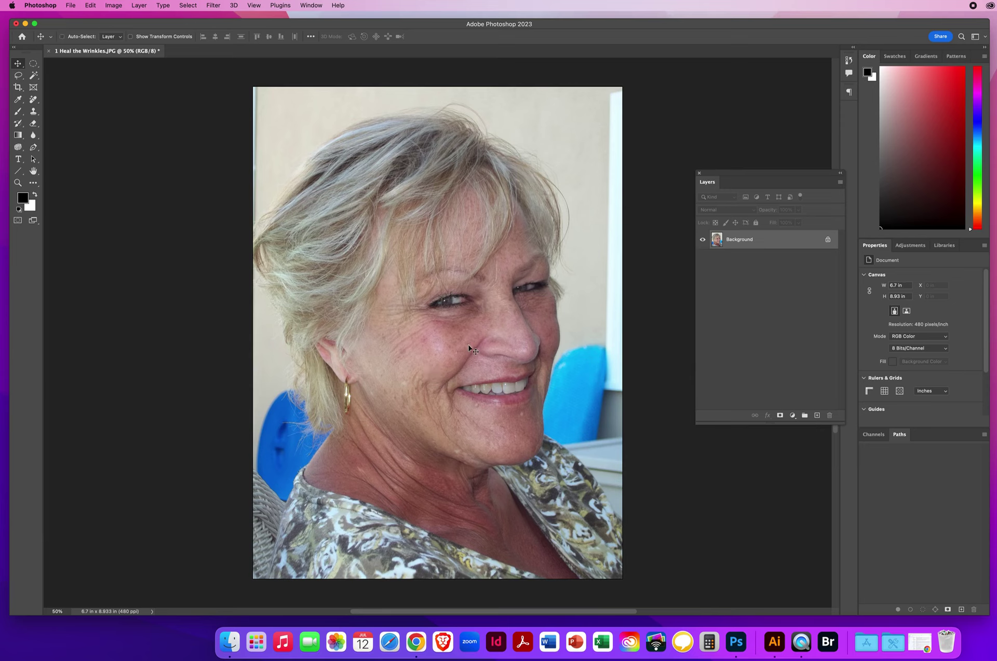
Duplicate the Background layer as Layer 1 with Cmd+J and zoom in on the face.
{"action": "key", "text": "super+j"}
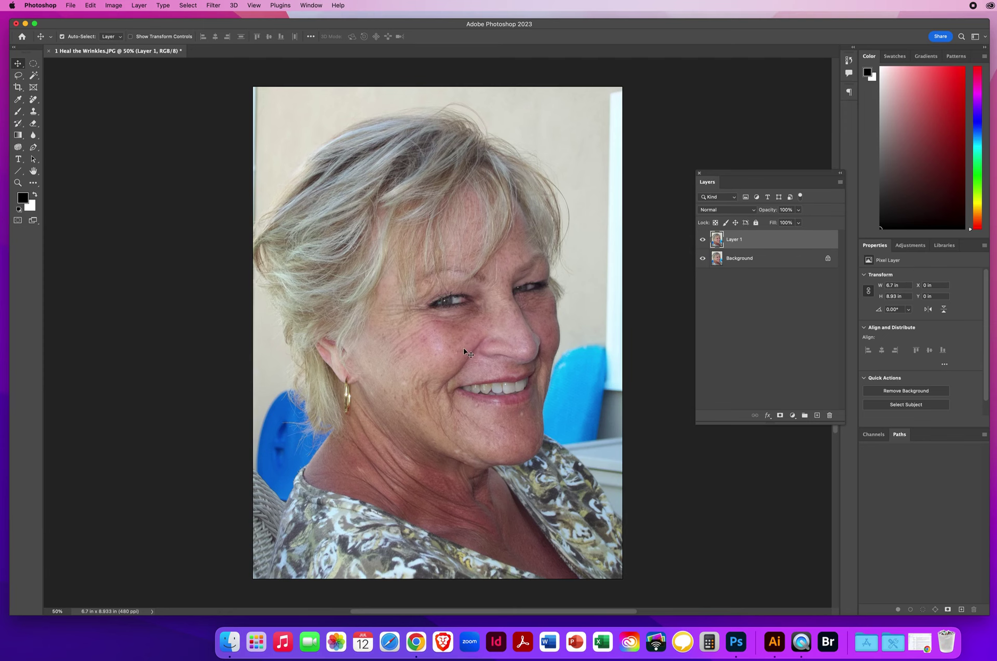
{"action": "left_click", "coordinate": [17, 183]}
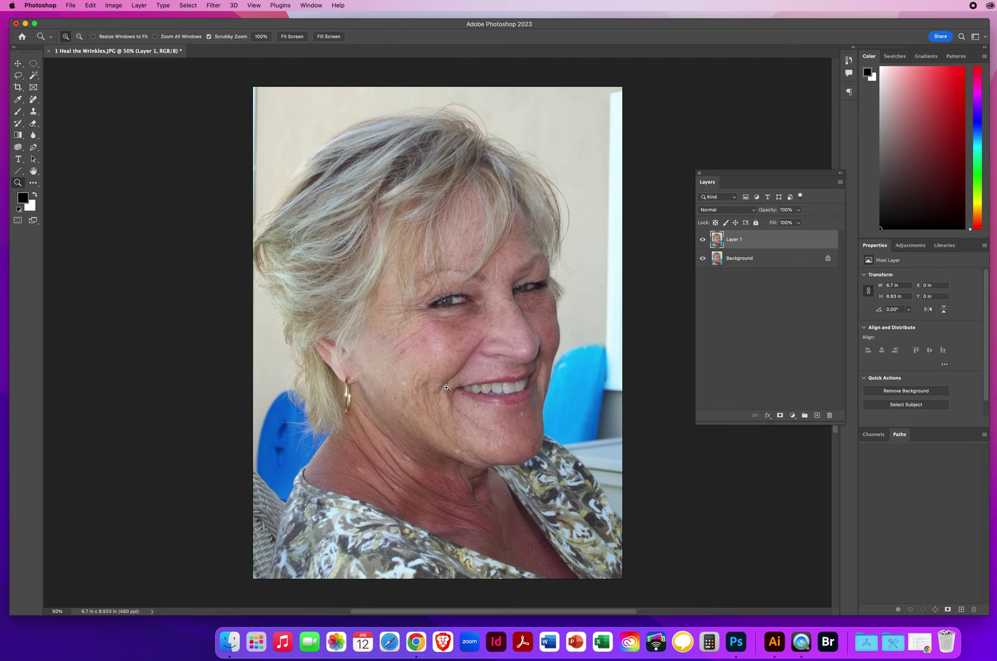
{"action": "left_click", "coordinate": [461, 370]}
At 100% zoom, spot-heal the light chin spot and the dark spot under the lip.
{"action": "left_click", "coordinate": [461, 371]}
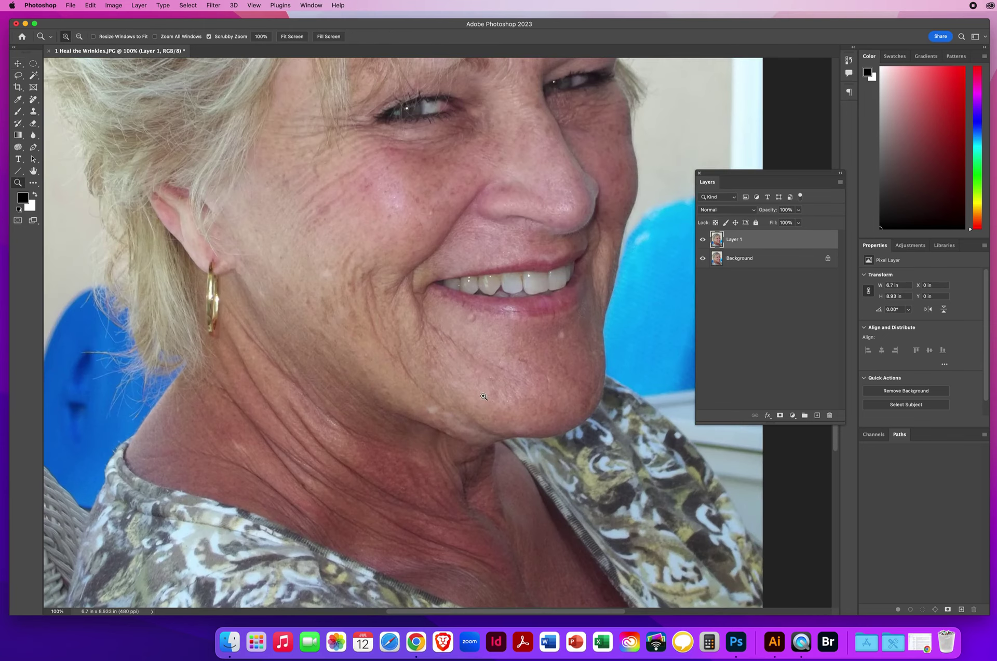
{"action": "left_click", "coordinate": [32, 99]}
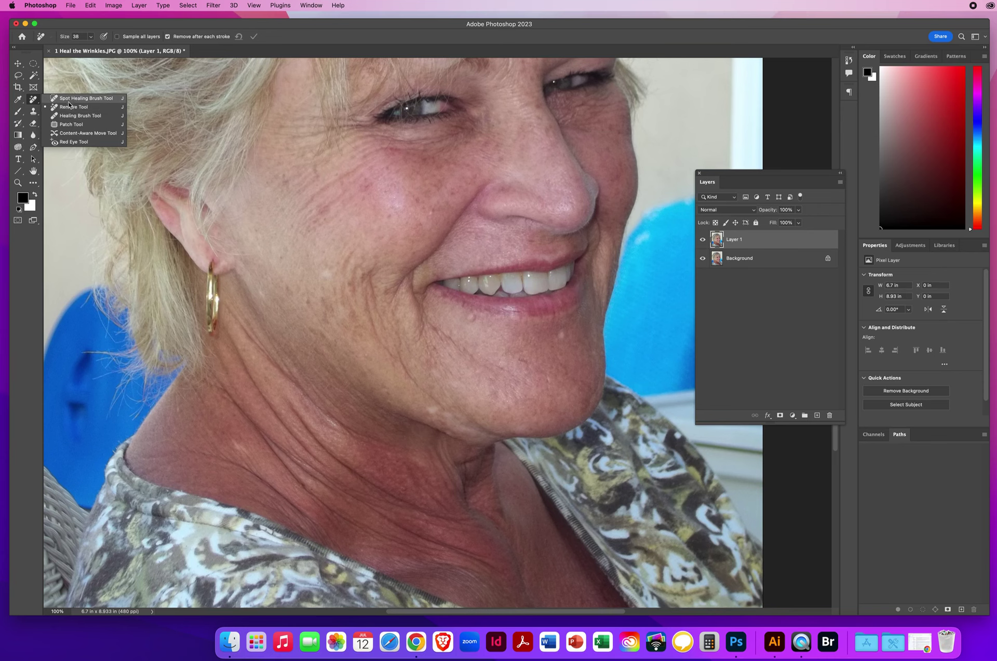
{"action": "left_click", "coordinate": [69, 100]}
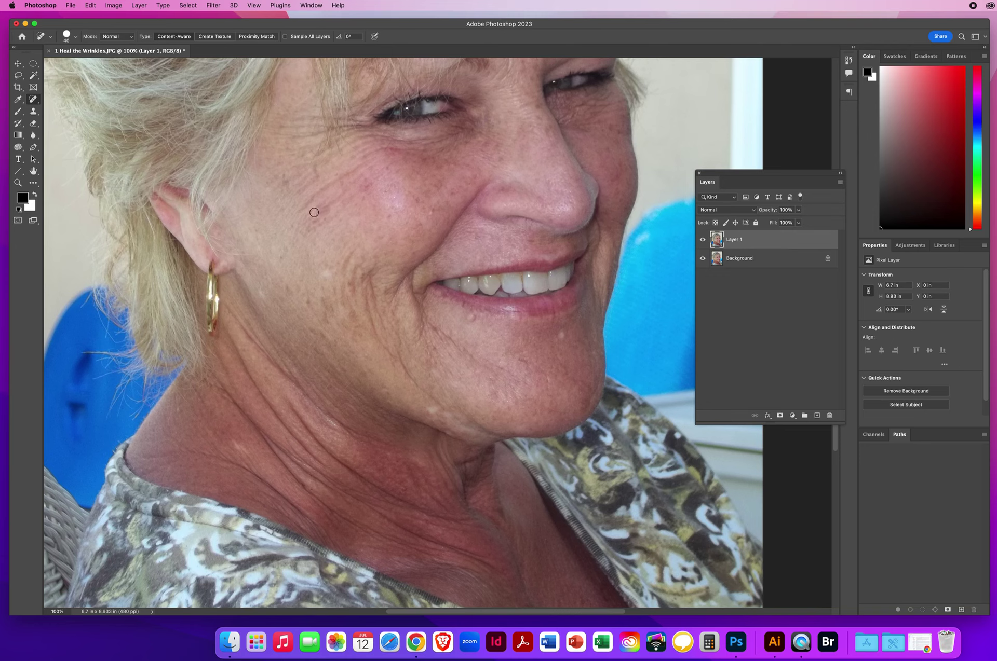
{"action": "left_click_drag", "start_coordinate": [561, 334], "coordinate": [560, 337]}
{"action": "left_click_drag", "start_coordinate": [473, 318], "coordinate": [474, 319]}
{"action": "left_click", "coordinate": [33, 99]}
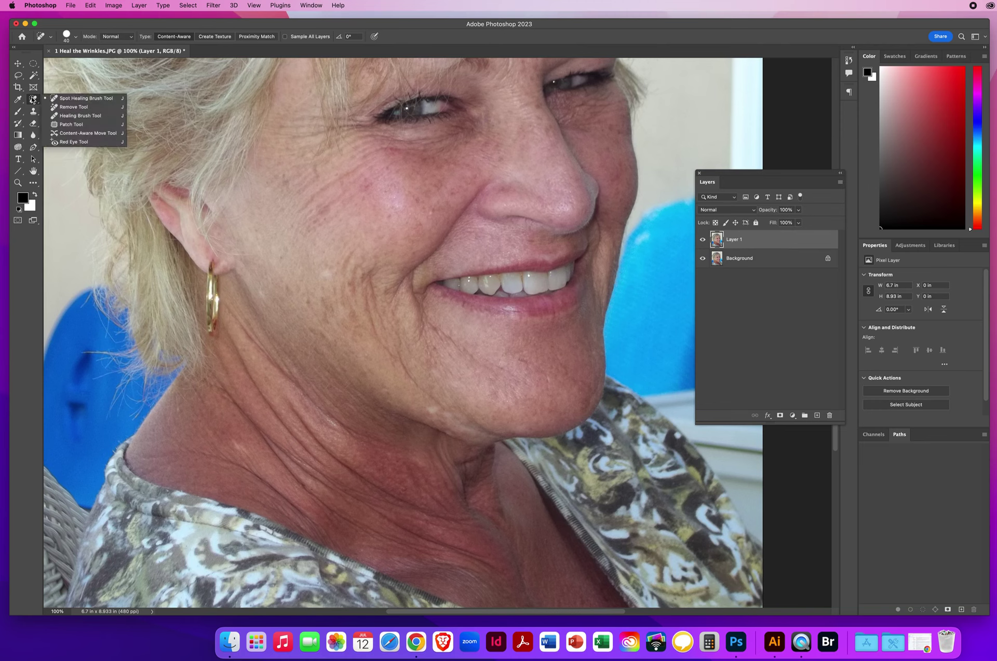
Set the Healing Brush to 60 px, sample clean cheek skin, and paint over the cheek wrinkles.
{"action": "left_click", "coordinate": [67, 117]}
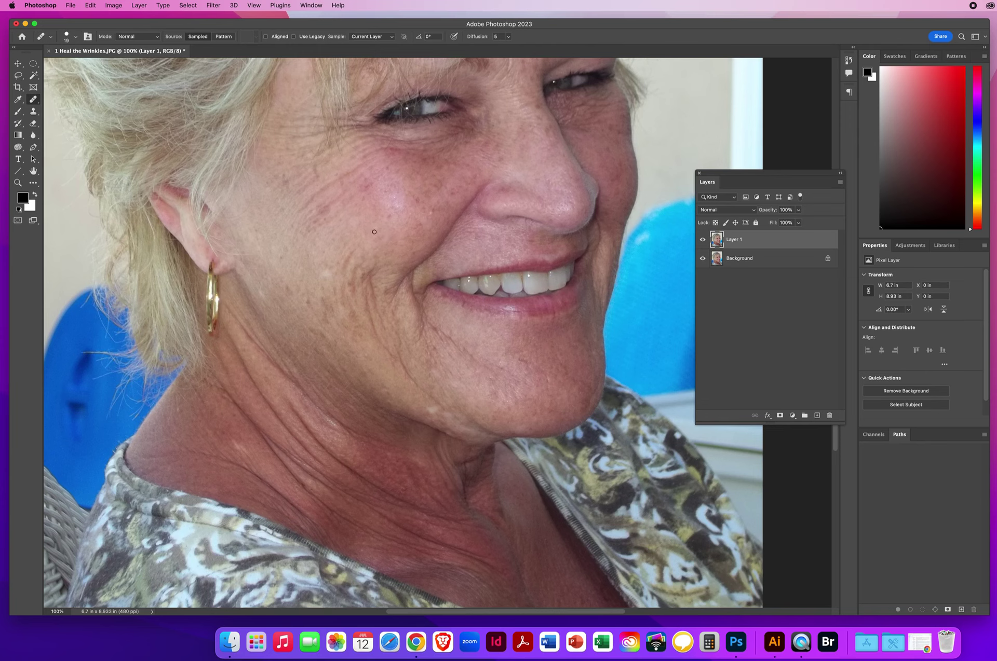
{"action": "left_click_drag", "start_coordinate": [361, 225], "coordinate": [371, 228]}
{"action": "scroll", "coordinate": [416, 304], "scroll_direction": "right", "scroll_amount": 3}
{"action": "scroll", "coordinate": [415, 304], "scroll_direction": "down", "scroll_amount": 1}
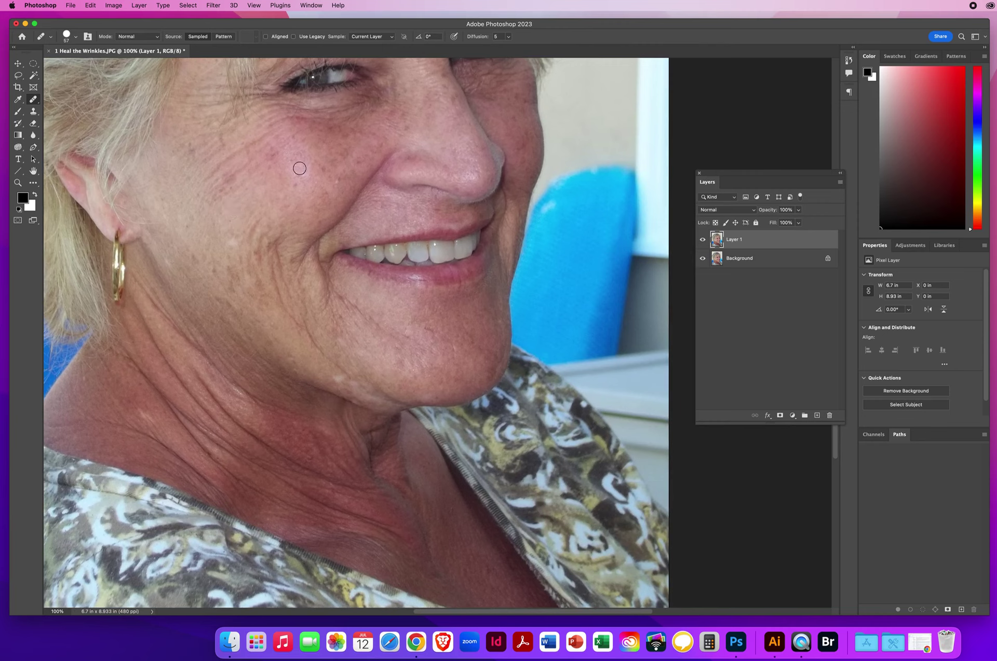
{"action": "left_click", "coordinate": [243, 203], "text": "alt"}
{"action": "mouse_move", "coordinate": [221, 188]}
{"action": "left_mouse_down"}
{"action": "mouse_move", "coordinate": [200, 211]}
{"action": "mouse_move", "coordinate": [278, 138]}
{"action": "left_mouse_up"}
{"action": "left_click_drag", "start_coordinate": [300, 200], "coordinate": [385, 322]}
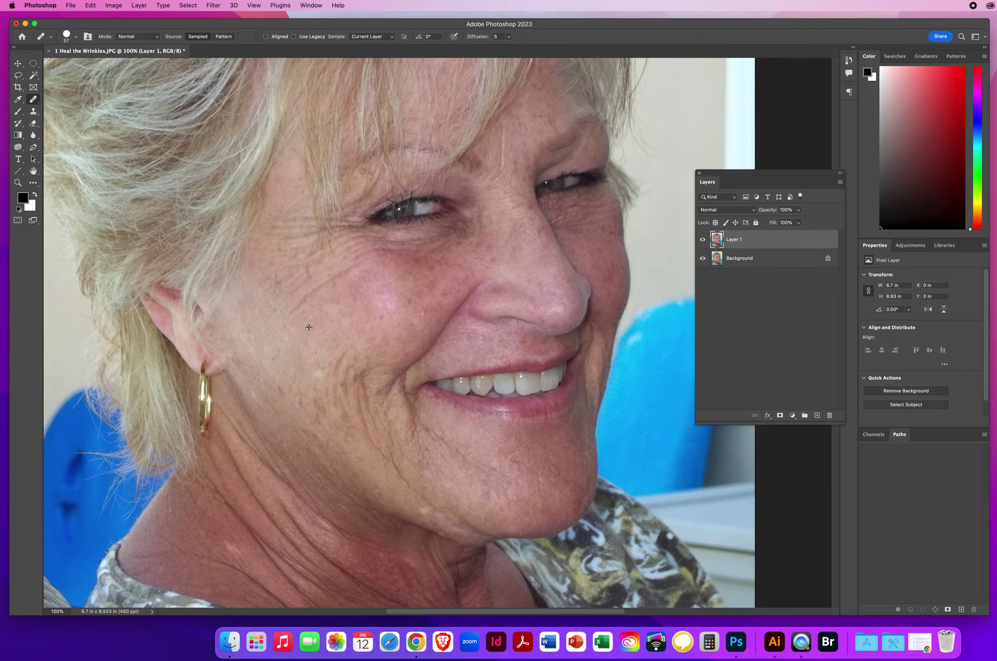
Resample clean skin repeatedly and heal the wrinkles up, down and across the cheek.
{"action": "left_click", "coordinate": [309, 327], "text": "alt"}
{"action": "left_click_drag", "start_coordinate": [291, 311], "coordinate": [367, 264]}
{"action": "left_click_drag", "start_coordinate": [348, 323], "coordinate": [387, 349]}
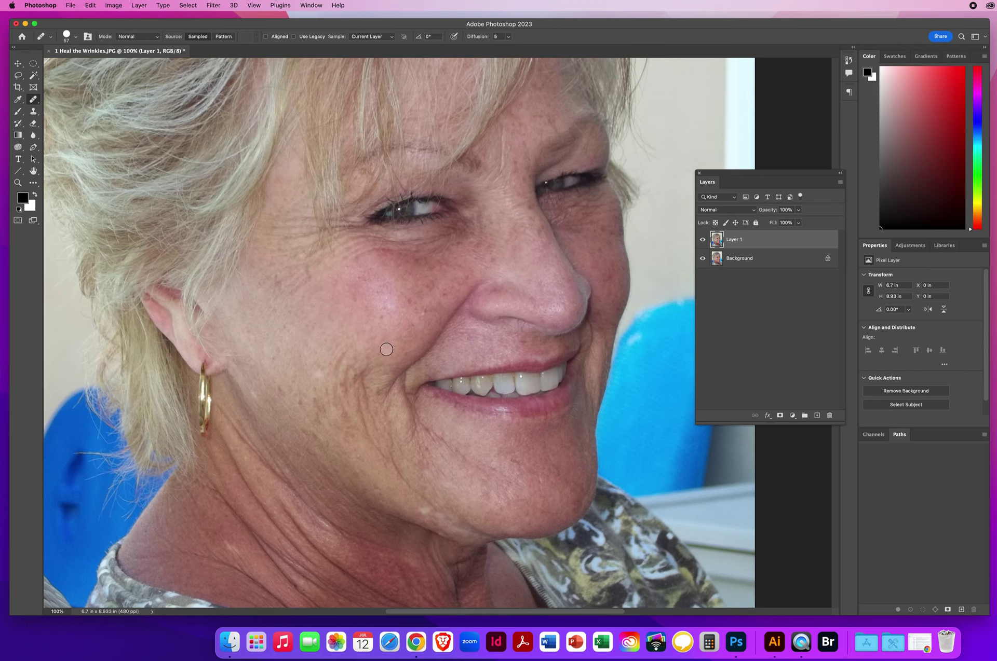
{"action": "left_click", "coordinate": [308, 316], "text": "alt"}
{"action": "mouse_move", "coordinate": [294, 296]}
{"action": "left_mouse_down"}
{"action": "mouse_move", "coordinate": [368, 257]}
{"action": "mouse_move", "coordinate": [462, 241]}
{"action": "left_mouse_up"}
{"action": "left_click", "coordinate": [318, 346], "text": "alt"}
{"action": "mouse_move", "coordinate": [318, 378]}
{"action": "left_mouse_down"}
{"action": "mouse_move", "coordinate": [350, 351]}
{"action": "mouse_move", "coordinate": [332, 396]}
{"action": "mouse_move", "coordinate": [415, 370]}
{"action": "left_mouse_up"}
{"action": "left_click", "coordinate": [313, 350], "text": "alt"}
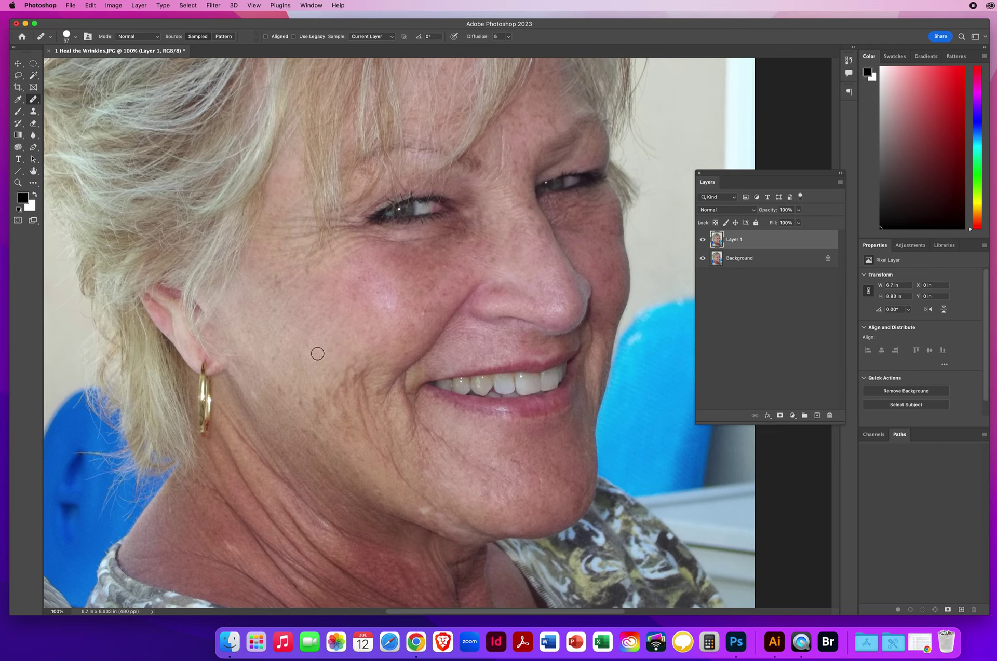
{"action": "mouse_move", "coordinate": [330, 380]}
{"action": "left_mouse_down"}
{"action": "mouse_move", "coordinate": [335, 400]}
{"action": "mouse_move", "coordinate": [345, 358]}
{"action": "mouse_move", "coordinate": [360, 411]}
{"action": "mouse_move", "coordinate": [366, 358]}
{"action": "left_mouse_up"}
{"action": "mouse_move", "coordinate": [359, 338]}
{"action": "left_mouse_down"}
{"action": "mouse_move", "coordinate": [341, 261]}
{"action": "mouse_move", "coordinate": [328, 244]}
{"action": "left_mouse_up"}
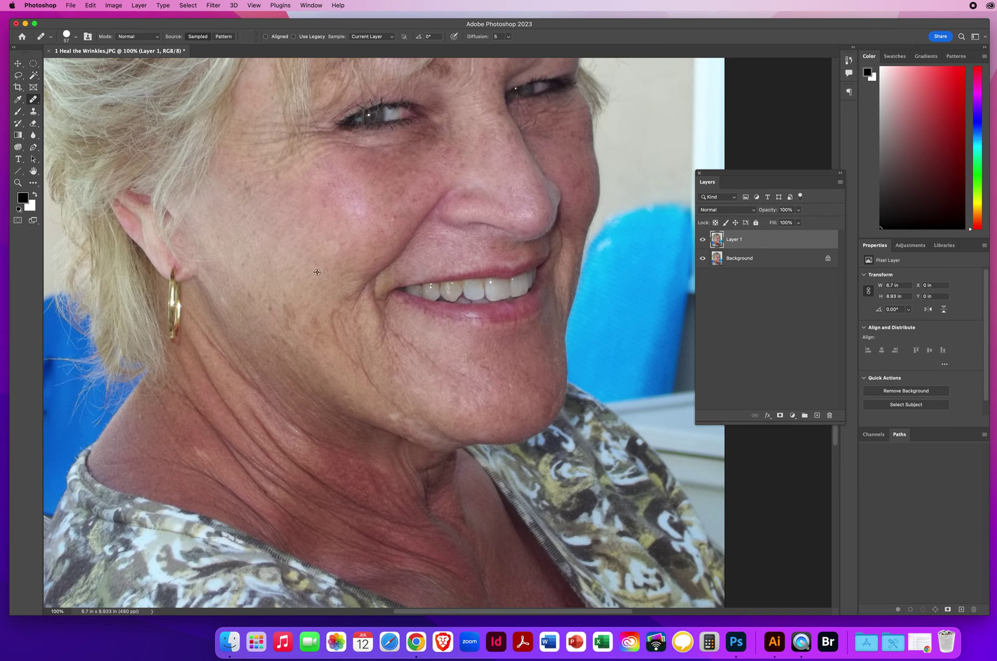
Heal the lower cheek and smile line beside the mouth, then set Clone Stamp to 53 px.
{"action": "left_click", "coordinate": [284, 239], "text": "alt"}
{"action": "mouse_move", "coordinate": [285, 295]}
{"action": "left_mouse_down"}
{"action": "mouse_move", "coordinate": [305, 304]}
{"action": "mouse_move", "coordinate": [322, 342]}
{"action": "mouse_move", "coordinate": [350, 299]}
{"action": "left_mouse_up"}
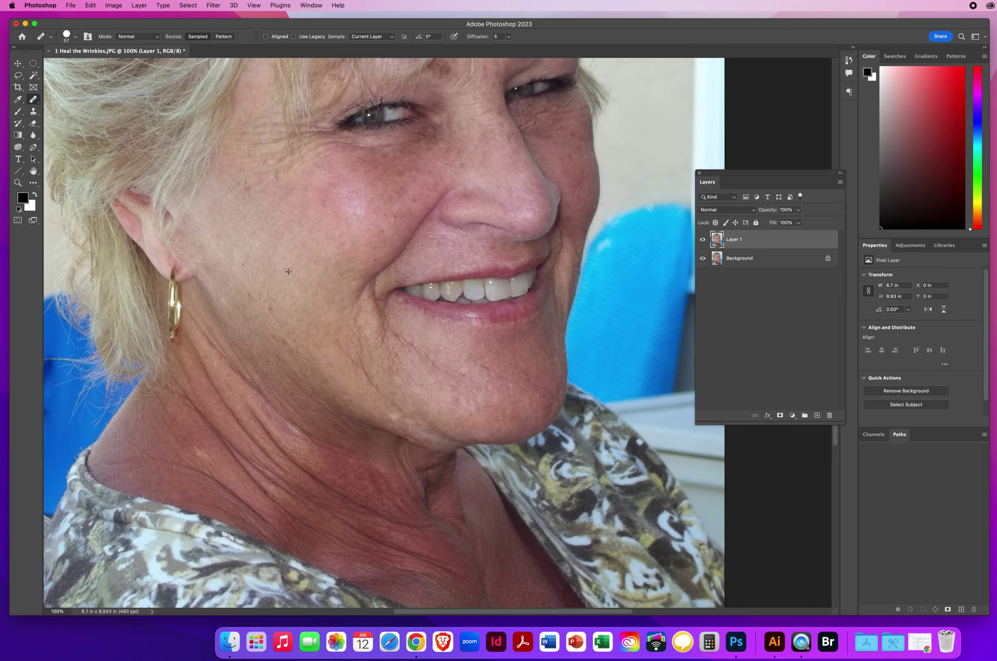
{"action": "left_click", "coordinate": [278, 257], "text": "alt"}
{"action": "mouse_move", "coordinate": [345, 319]}
{"action": "left_mouse_down"}
{"action": "mouse_move", "coordinate": [366, 286]}
{"action": "mouse_move", "coordinate": [357, 304]}
{"action": "mouse_move", "coordinate": [362, 358]}
{"action": "mouse_move", "coordinate": [357, 303]}
{"action": "mouse_move", "coordinate": [341, 348]}
{"action": "mouse_move", "coordinate": [368, 374]}
{"action": "mouse_move", "coordinate": [350, 361]}
{"action": "mouse_move", "coordinate": [365, 370]}
{"action": "mouse_move", "coordinate": [349, 352]}
{"action": "mouse_move", "coordinate": [368, 364]}
{"action": "mouse_move", "coordinate": [360, 334]}
{"action": "left_mouse_up"}
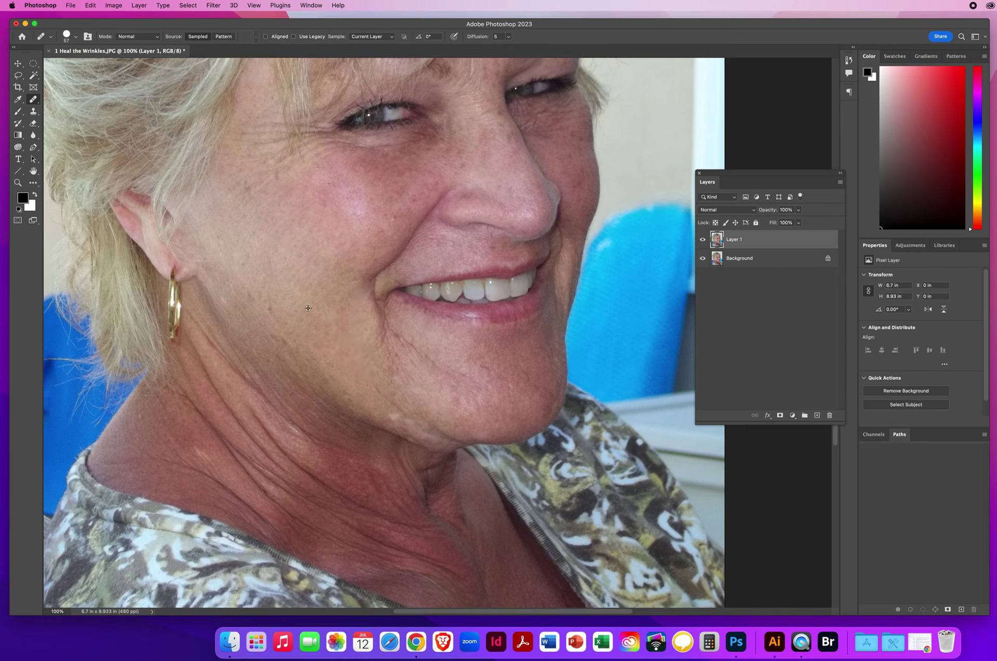
{"action": "left_click", "coordinate": [308, 307], "text": "alt"}
{"action": "mouse_move", "coordinate": [373, 319]}
{"action": "left_mouse_down"}
{"action": "mouse_move", "coordinate": [384, 307]}
{"action": "mouse_move", "coordinate": [381, 331]}
{"action": "mouse_move", "coordinate": [410, 361]}
{"action": "left_mouse_up"}
{"action": "key", "text": "s"}
{"action": "left_click_drag", "start_coordinate": [321, 292], "coordinate": [330, 292]}
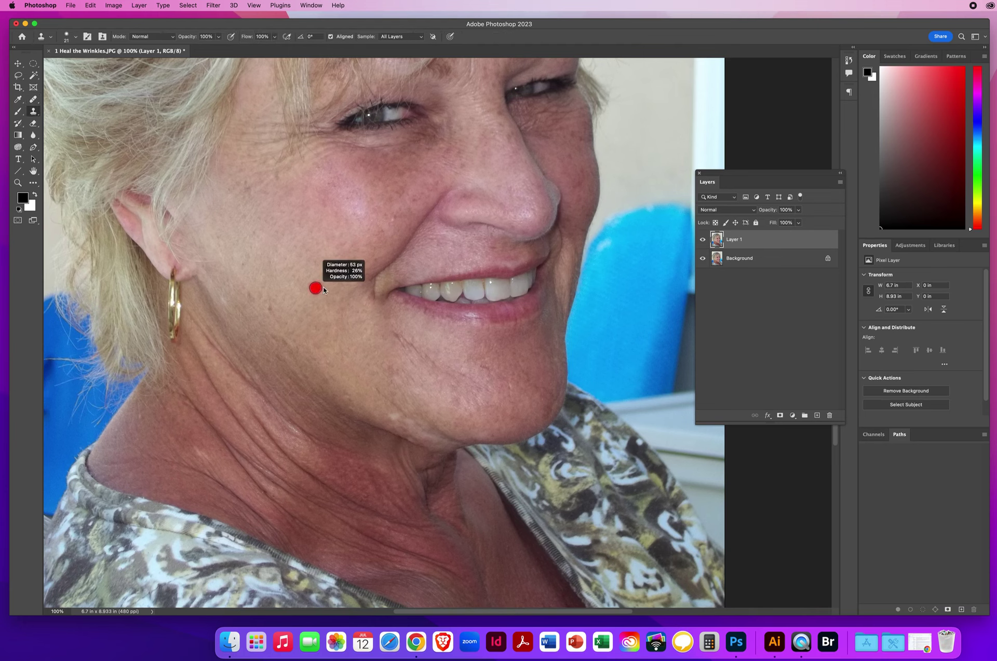
Clone over the cheek, undo the pale pink Clone Stamp patch, and reselect the Healing Brush.
{"action": "left_click", "coordinate": [343, 211], "text": "alt"}
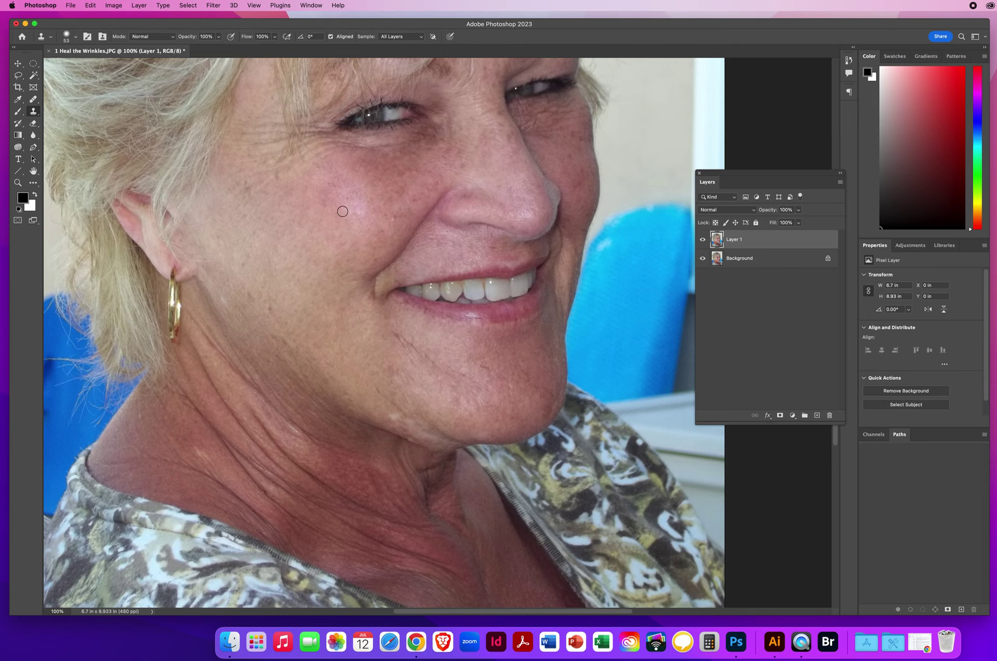
{"action": "left_click_drag", "start_coordinate": [366, 338], "coordinate": [387, 357]}
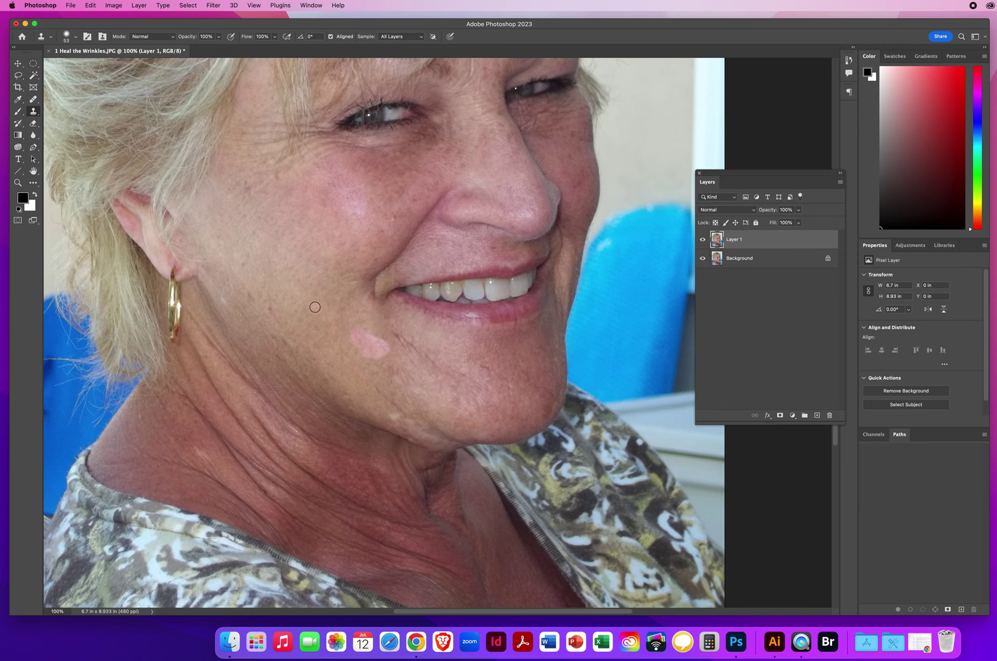
{"action": "left_click", "coordinate": [91, 7]}
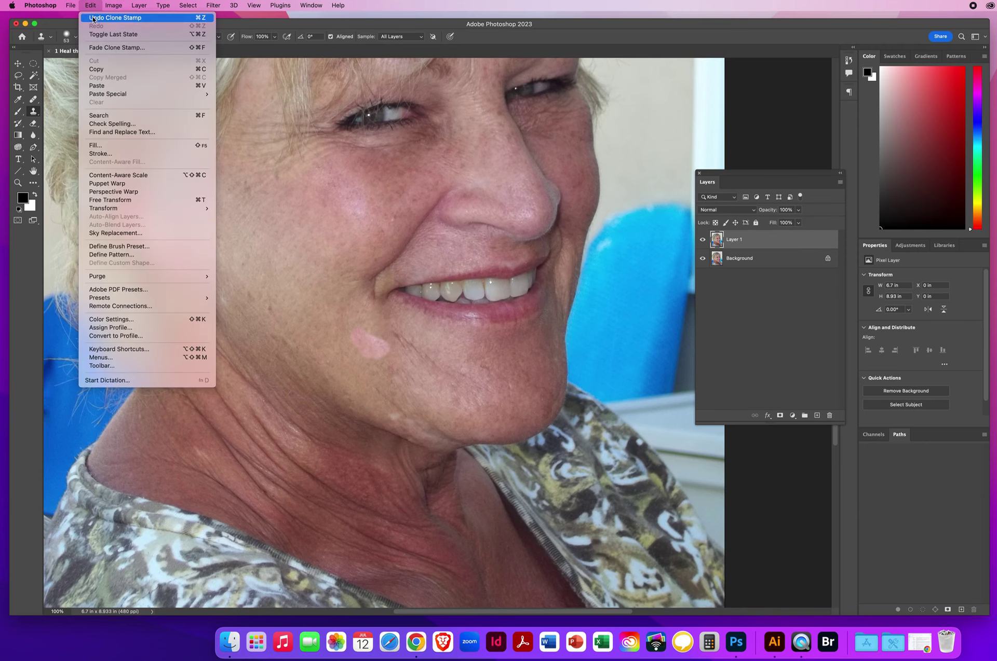
{"action": "left_click", "coordinate": [92, 19]}
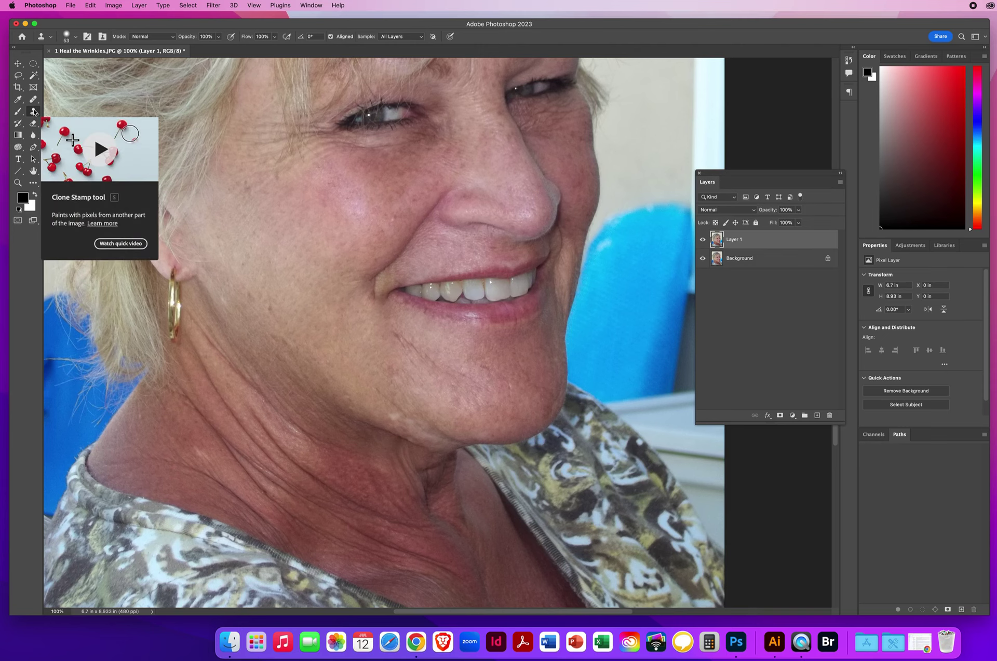
{"action": "left_click", "coordinate": [34, 99]}
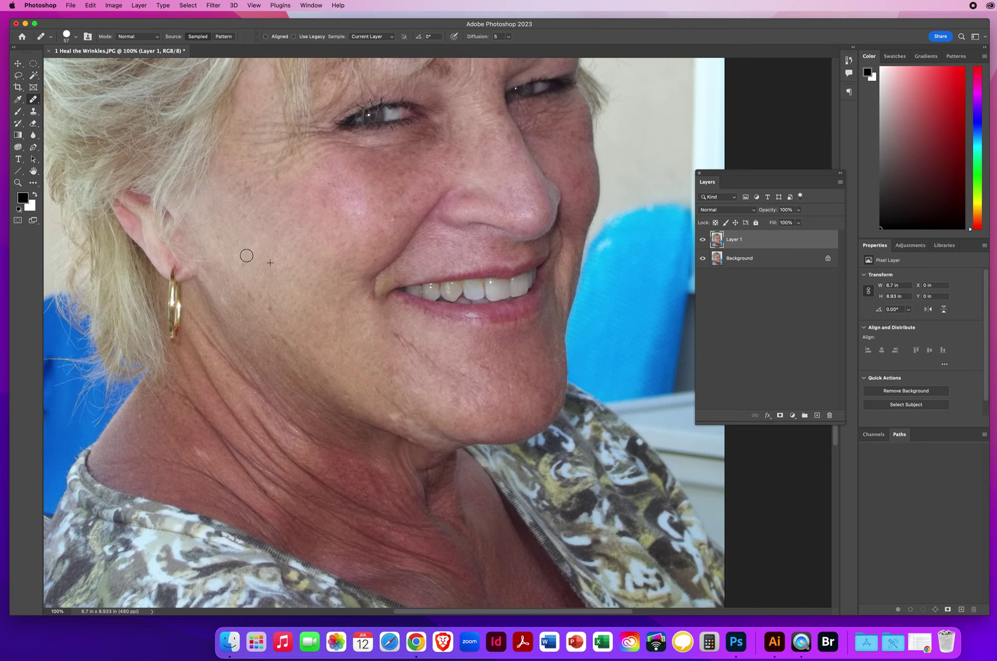
Heal the cheek wrinkles, the laugh lines beside the mouth and the chin blemishes.
{"action": "left_click", "coordinate": [278, 259], "text": "alt"}
{"action": "mouse_move", "coordinate": [244, 292]}
{"action": "left_mouse_down"}
{"action": "mouse_move", "coordinate": [273, 307]}
{"action": "mouse_move", "coordinate": [282, 331]}
{"action": "mouse_move", "coordinate": [268, 327]}
{"action": "mouse_move", "coordinate": [321, 368]}
{"action": "left_mouse_up"}
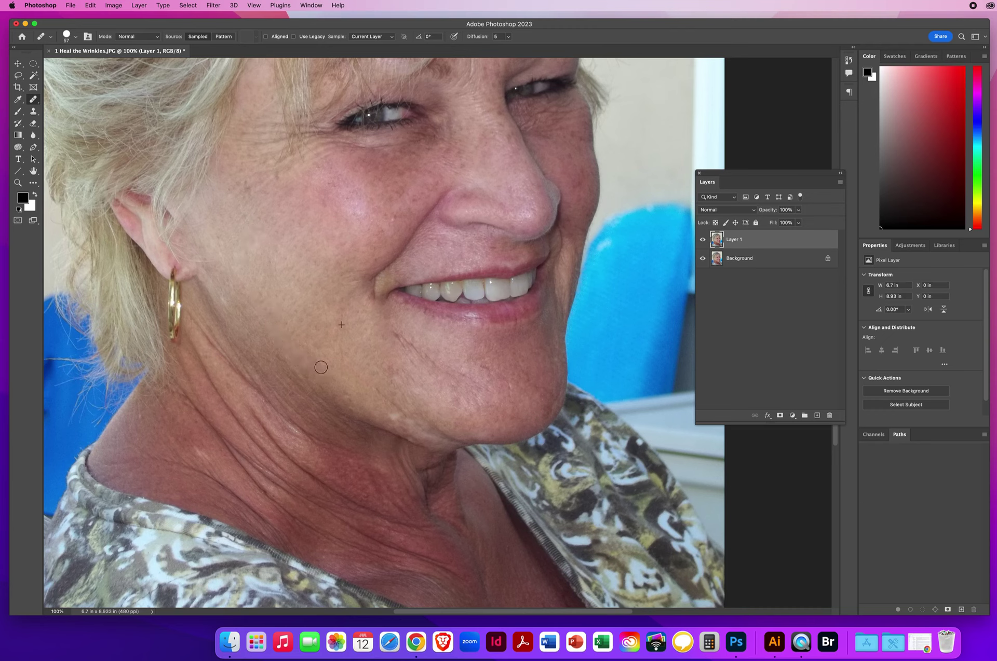
{"action": "mouse_move", "coordinate": [365, 328]}
{"action": "left_mouse_down"}
{"action": "mouse_move", "coordinate": [398, 345]}
{"action": "mouse_move", "coordinate": [392, 333]}
{"action": "mouse_move", "coordinate": [438, 378]}
{"action": "mouse_move", "coordinate": [440, 367]}
{"action": "mouse_move", "coordinate": [468, 385]}
{"action": "mouse_move", "coordinate": [433, 381]}
{"action": "mouse_move", "coordinate": [386, 398]}
{"action": "mouse_move", "coordinate": [413, 419]}
{"action": "mouse_move", "coordinate": [388, 411]}
{"action": "mouse_move", "coordinate": [419, 428]}
{"action": "mouse_move", "coordinate": [429, 429]}
{"action": "mouse_move", "coordinate": [382, 370]}
{"action": "mouse_move", "coordinate": [410, 381]}
{"action": "left_mouse_up"}
{"action": "left_click", "coordinate": [294, 273], "text": "alt"}
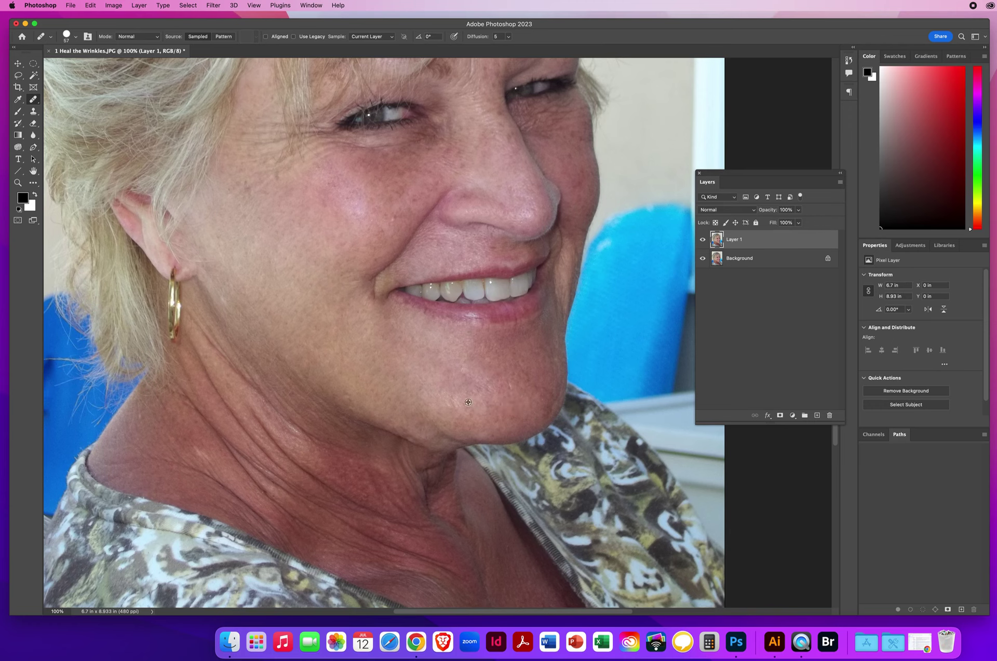
{"action": "left_click", "coordinate": [412, 376], "text": "alt"}
{"action": "left_click_drag", "start_coordinate": [463, 402], "coordinate": [478, 408]}
{"action": "left_click", "coordinate": [516, 391], "text": "alt"}
{"action": "mouse_move", "coordinate": [535, 385]}
{"action": "left_mouse_down"}
{"action": "mouse_move", "coordinate": [545, 382]}
{"action": "mouse_move", "coordinate": [542, 407]}
{"action": "left_mouse_up"}
Heal the skin under the nose, the cheek crease beside the mouth and the jaw wrinkles.
{"action": "scroll", "coordinate": [291, 373], "scroll_direction": "up", "scroll_amount": 3}
{"action": "scroll", "coordinate": [292, 374], "scroll_direction": "right", "scroll_amount": 2}
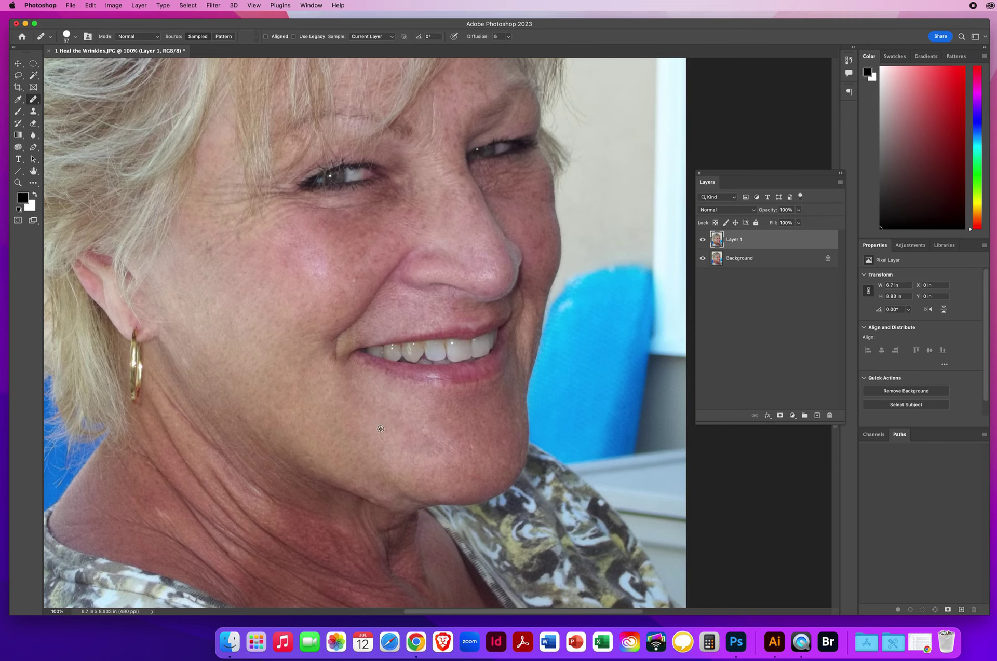
{"action": "left_click", "coordinate": [380, 428], "text": "alt"}
{"action": "left_click_drag", "start_coordinate": [388, 310], "coordinate": [478, 312]}
{"action": "mouse_move", "coordinate": [312, 346]}
{"action": "left_mouse_down"}
{"action": "mouse_move", "coordinate": [346, 315]}
{"action": "mouse_move", "coordinate": [349, 293]}
{"action": "mouse_move", "coordinate": [369, 311]}
{"action": "left_mouse_up"}
{"action": "left_click_drag", "start_coordinate": [502, 403], "coordinate": [519, 353]}
{"action": "key", "text": "h"}
{"action": "left_click_drag", "start_coordinate": [316, 417], "coordinate": [357, 423]}
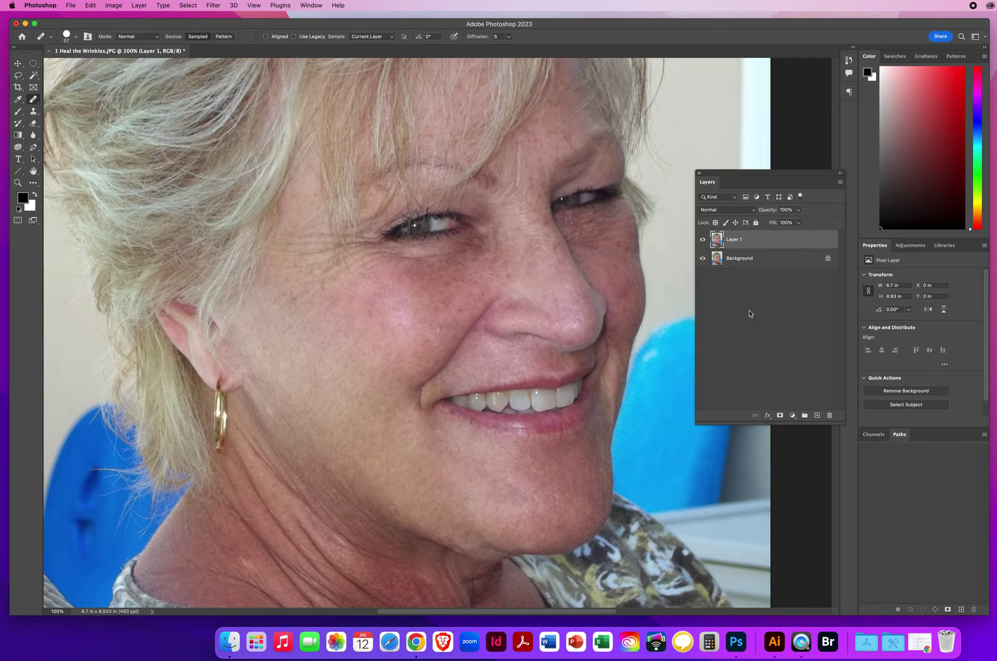
{"action": "left_click", "coordinate": [703, 242]}
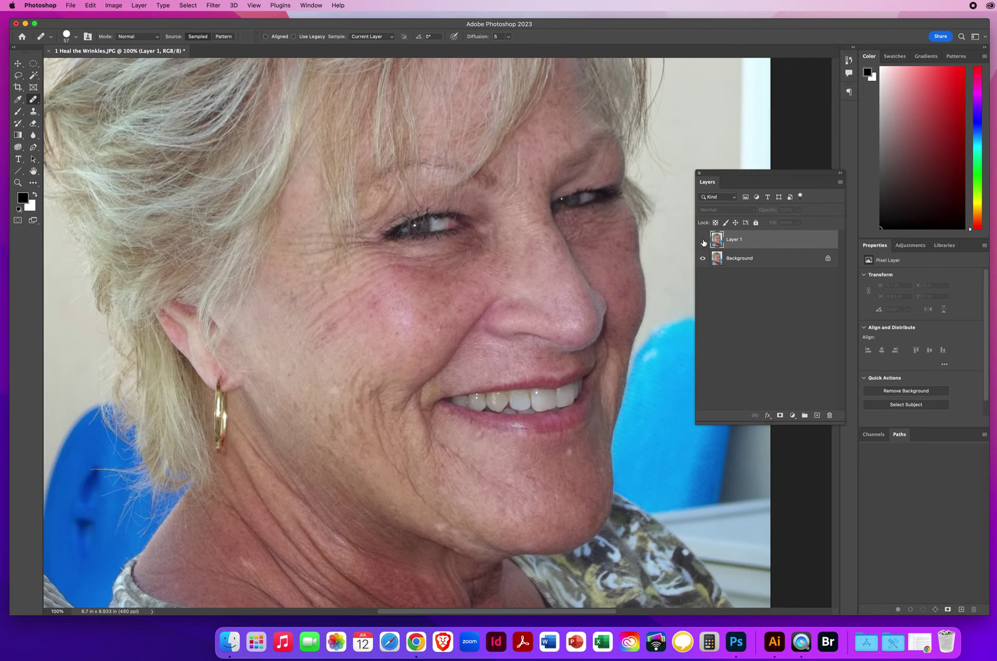
{"action": "left_click", "coordinate": [702, 242]}
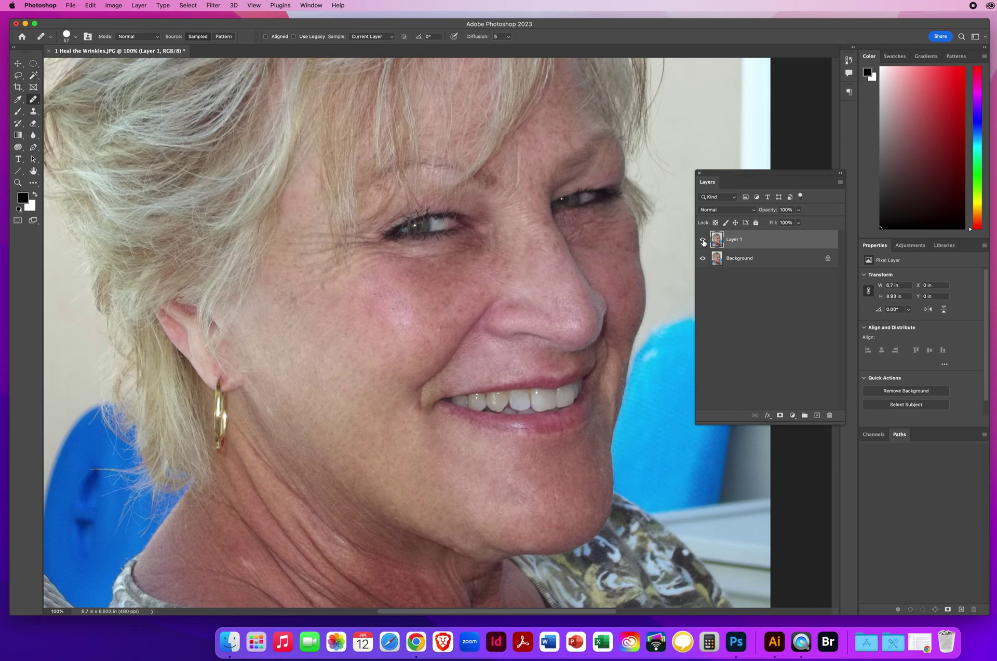
{"action": "left_click", "coordinate": [703, 242]}
{"action": "left_click", "coordinate": [703, 242]}
{"action": "left_click", "coordinate": [703, 242]}
{"action": "left_click", "coordinate": [703, 241]}
Heal the remaining cheek patch and the wrinkles at the temple.
{"action": "left_click_drag", "start_coordinate": [428, 308], "coordinate": [410, 310]}
{"action": "left_click", "coordinate": [319, 267]}
{"action": "mouse_move", "coordinate": [286, 258]}
{"action": "left_mouse_down"}
{"action": "mouse_move", "coordinate": [322, 251]}
{"action": "mouse_move", "coordinate": [293, 247]}
{"action": "mouse_move", "coordinate": [322, 239]}
{"action": "mouse_move", "coordinate": [332, 242]}
{"action": "mouse_move", "coordinate": [331, 269]}
{"action": "left_mouse_up"}
{"action": "left_click", "coordinate": [287, 328], "text": "alt"}
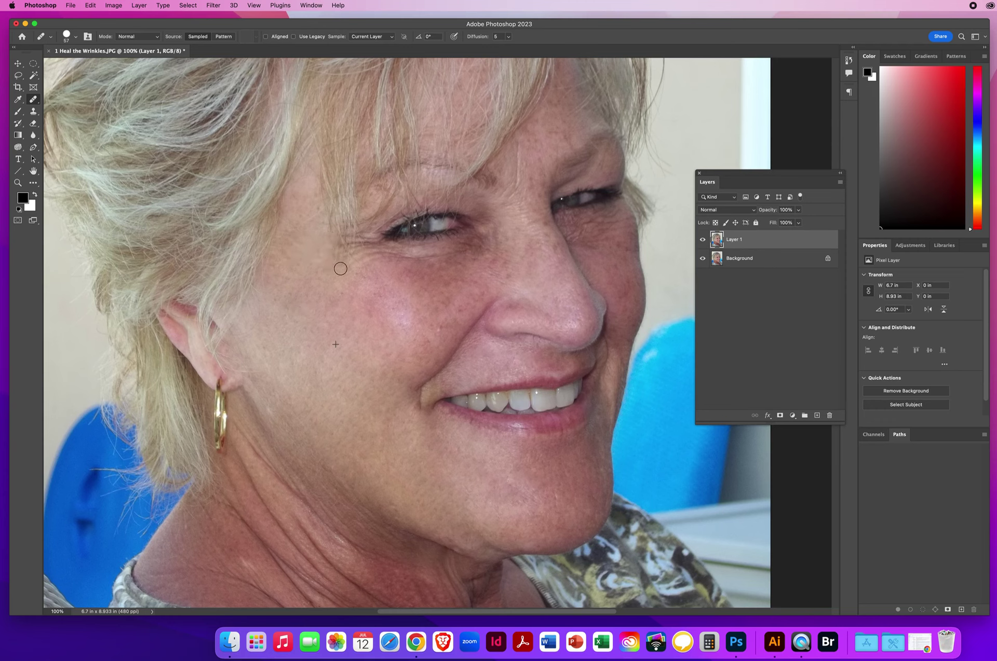
Sample clean cheek skin and heal the wrinkles under the eye.
{"action": "left_click", "coordinate": [393, 285], "text": "alt"}
{"action": "left_click_drag", "start_coordinate": [385, 255], "coordinate": [418, 258]}
{"action": "left_click", "coordinate": [384, 286], "text": "alt"}
{"action": "left_click_drag", "start_coordinate": [365, 279], "coordinate": [411, 291]}
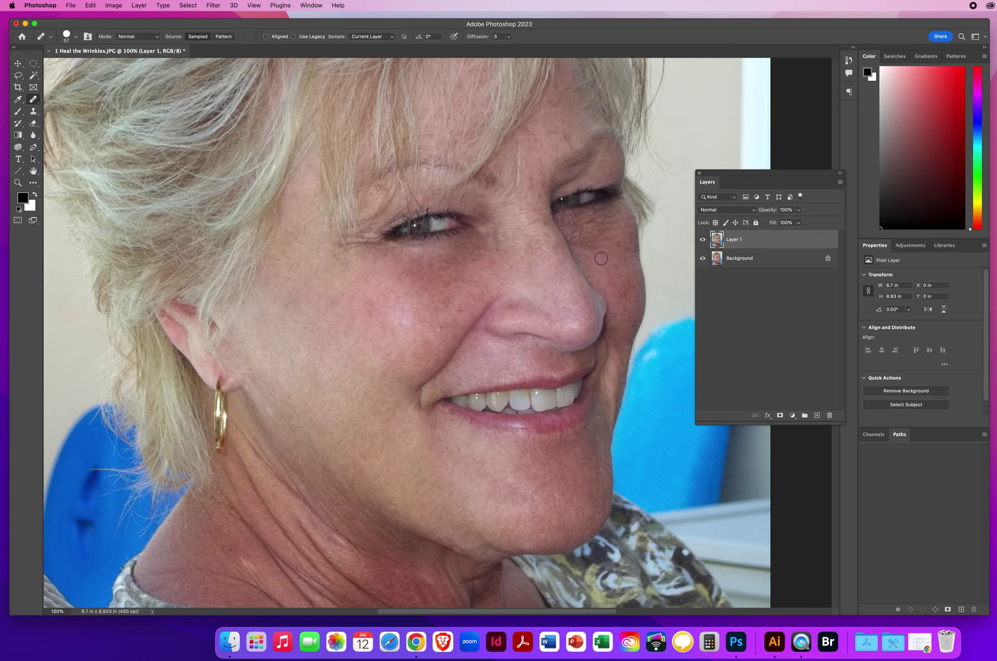
{"action": "left_click_drag", "start_coordinate": [601, 258], "coordinate": [580, 242]}
{"action": "mouse_move", "coordinate": [573, 237]}
{"action": "left_mouse_down"}
{"action": "mouse_move", "coordinate": [617, 217]}
{"action": "mouse_move", "coordinate": [600, 219]}
{"action": "mouse_move", "coordinate": [617, 230]}
{"action": "mouse_move", "coordinate": [602, 239]}
{"action": "mouse_move", "coordinate": [628, 253]}
{"action": "mouse_move", "coordinate": [598, 230]}
{"action": "left_mouse_up"}
Heal the lines over the nose bridge and between the bridge and brow.
{"action": "left_click_drag", "start_coordinate": [535, 231], "coordinate": [513, 213]}
{"action": "mouse_move", "coordinate": [544, 247]}
{"action": "left_mouse_down"}
{"action": "mouse_move", "coordinate": [508, 185]}
{"action": "mouse_move", "coordinate": [502, 223]}
{"action": "left_mouse_up"}
{"action": "left_click", "coordinate": [532, 163], "text": "alt"}
Heal the vertical forehead line and remaining under-eye spots, then pan down to the chin and neck.
{"action": "left_click_drag", "start_coordinate": [517, 155], "coordinate": [517, 179]}
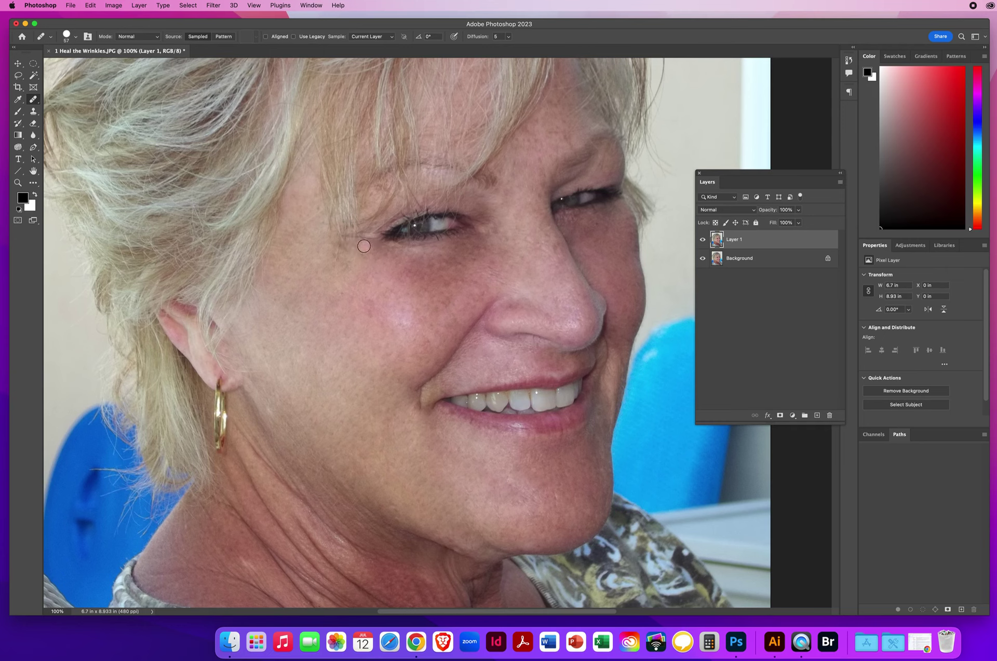
{"action": "left_click_drag", "start_coordinate": [351, 238], "coordinate": [369, 237]}
{"action": "left_click_drag", "start_coordinate": [363, 228], "coordinate": [364, 243]}
{"action": "mouse_move", "coordinate": [416, 438]}
{"action": "left_mouse_down"}
{"action": "mouse_move", "coordinate": [438, 182]}
{"action": "mouse_move", "coordinate": [393, 204]}
{"action": "left_mouse_up"}
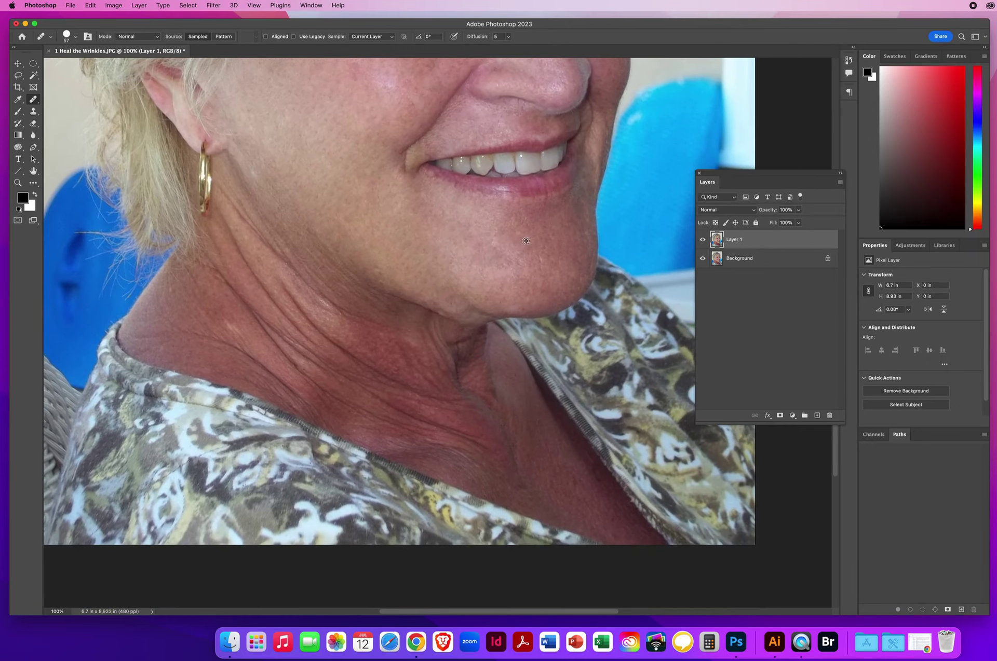
{"action": "left_click", "coordinate": [481, 248], "text": "alt"}
Save a renamed Photoshop-format copy to the Desktop, then close the original JPG.
{"action": "left_click", "coordinate": [69, 6]}
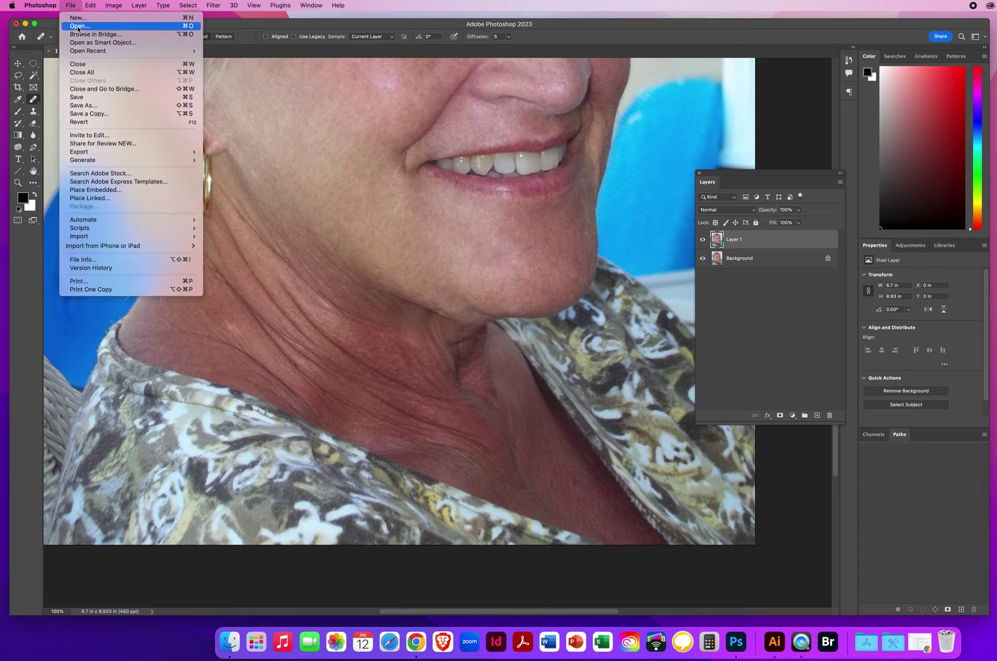
{"action": "left_click", "coordinate": [94, 114]}
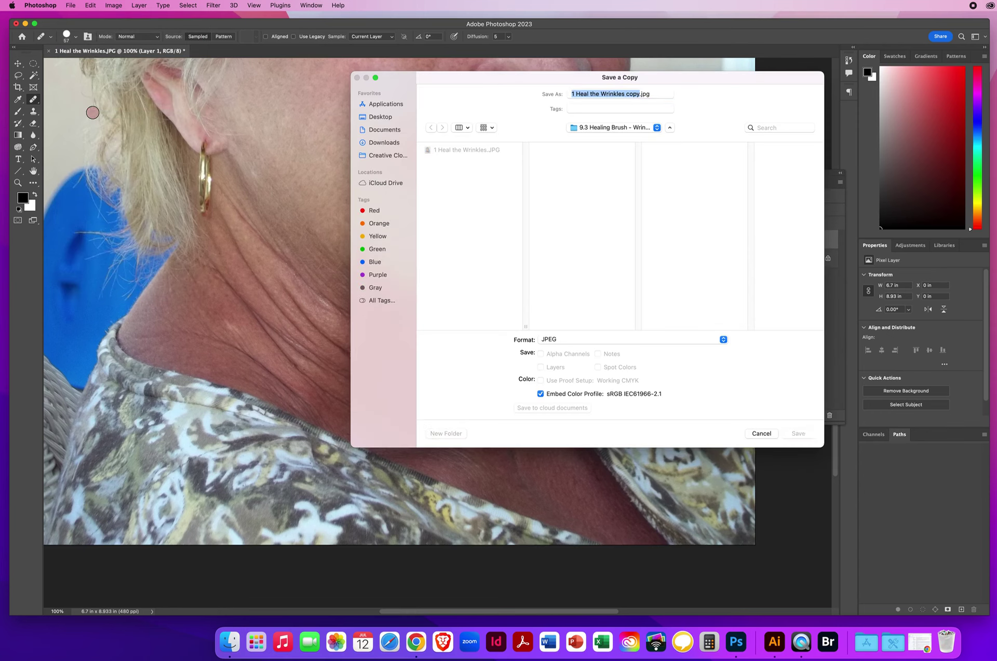
{"action": "type", "text": "NielsenChris"}
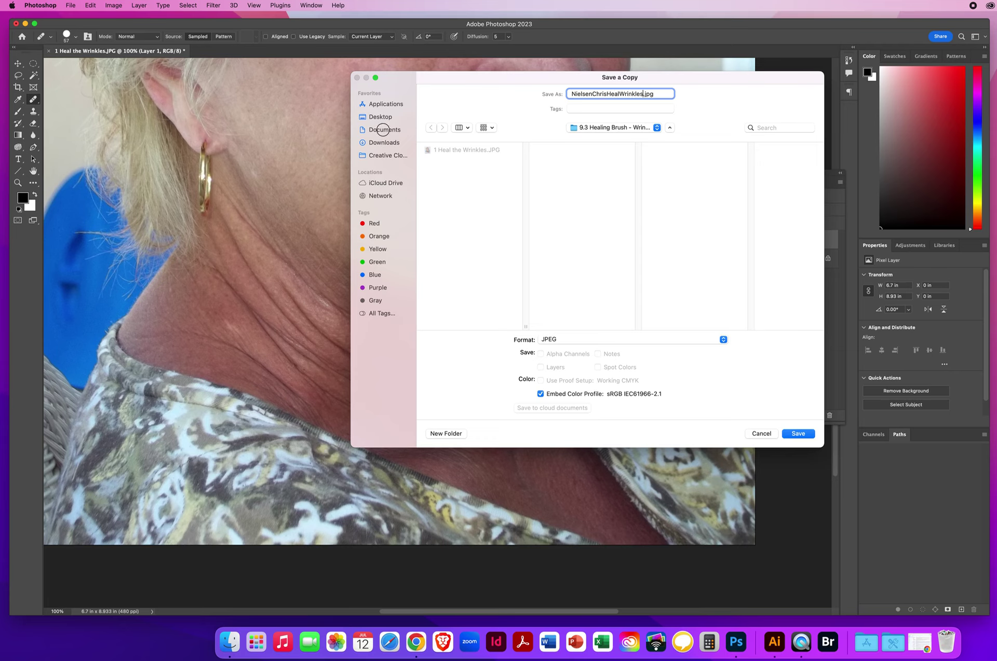
{"action": "left_click", "coordinate": [379, 117]}
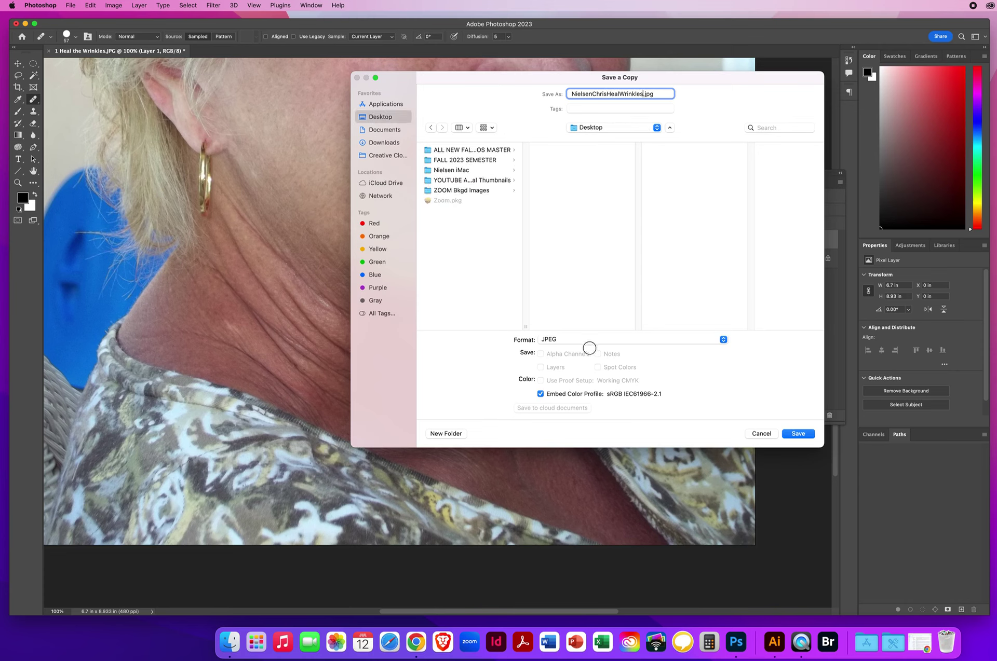
{"action": "left_click", "coordinate": [568, 340]}
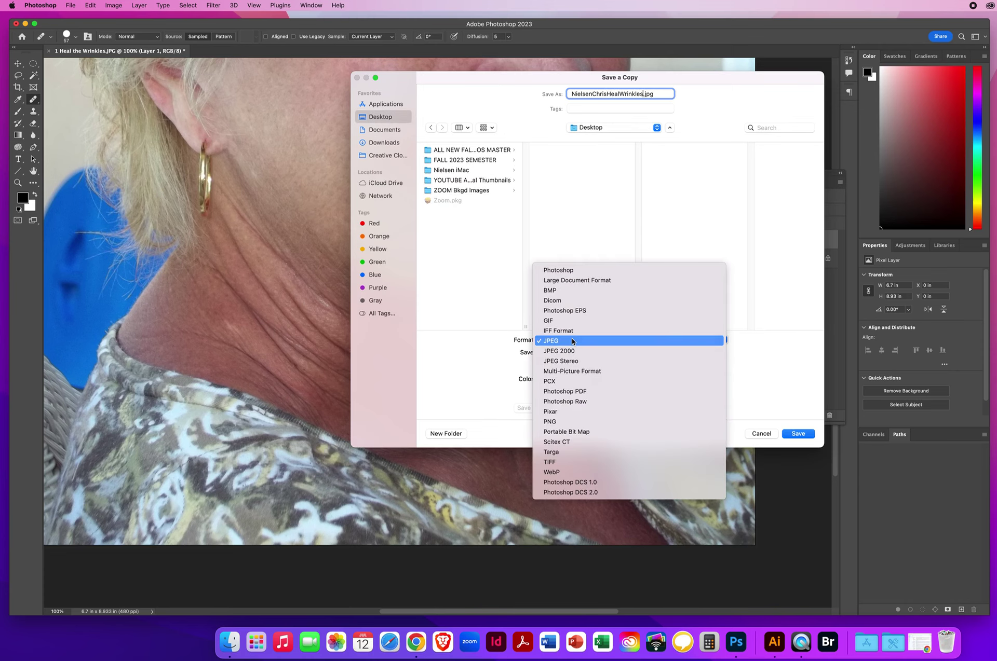
{"action": "left_click", "coordinate": [567, 270]}
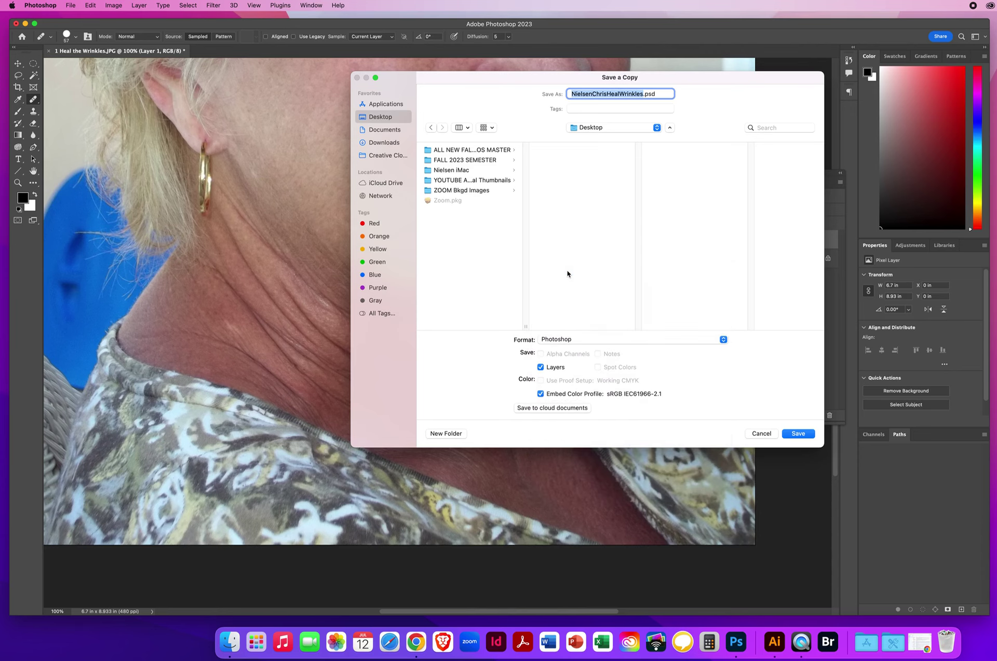
{"action": "left_click", "coordinate": [798, 434]}
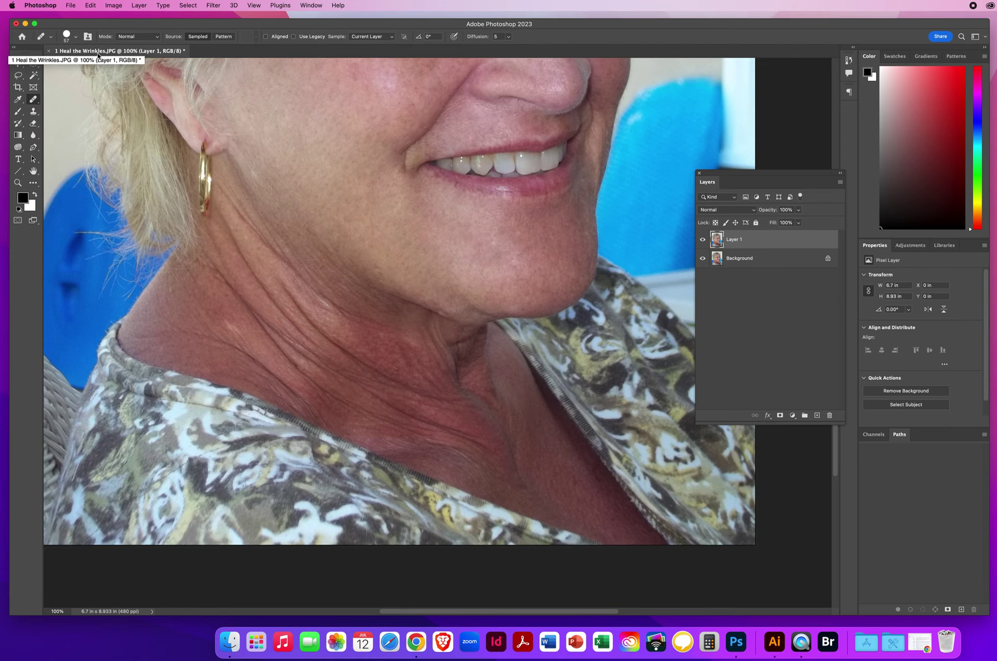
{"action": "left_click", "coordinate": [49, 52]}
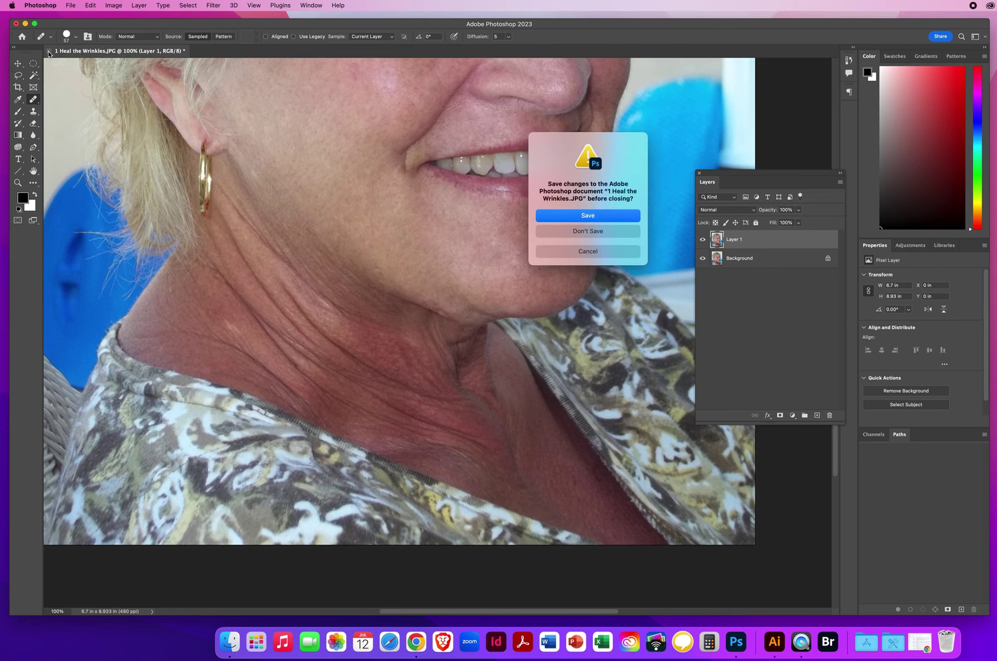
Close the original JPG without saving, then reopen the saved PSD copy from the Desktop.
{"action": "left_click", "coordinate": [566, 232]}
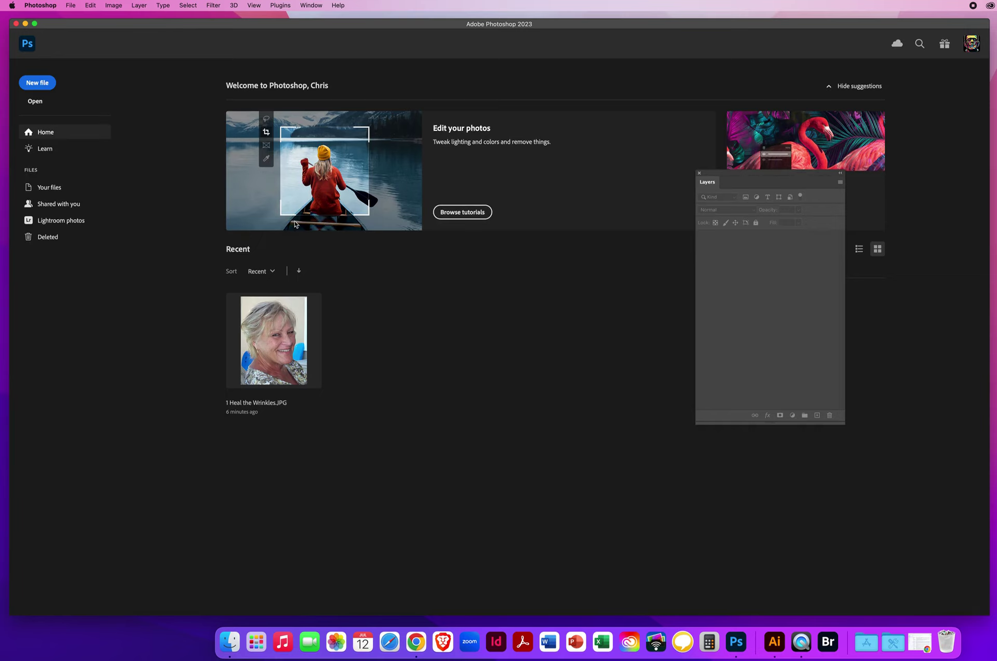
{"action": "left_click", "coordinate": [73, 8]}
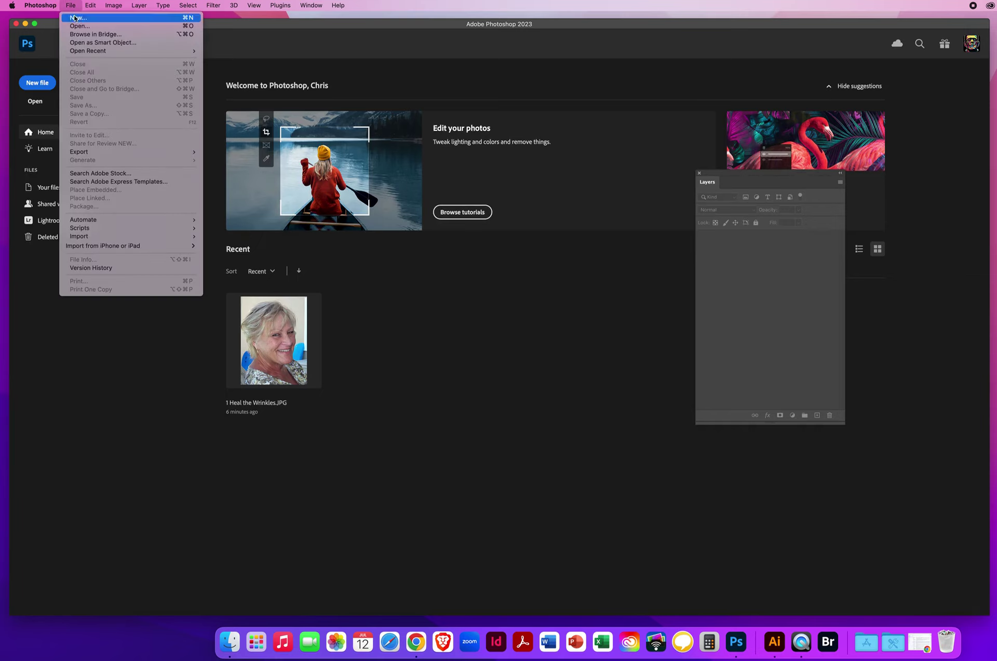
{"action": "left_click", "coordinate": [75, 27]}
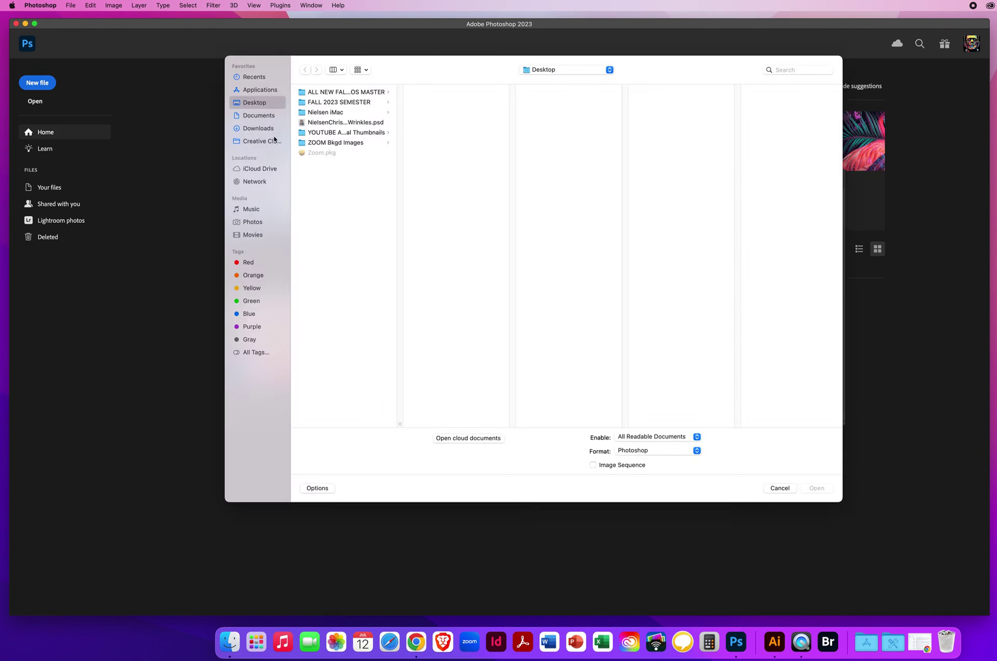
{"action": "left_click", "coordinate": [324, 122]}
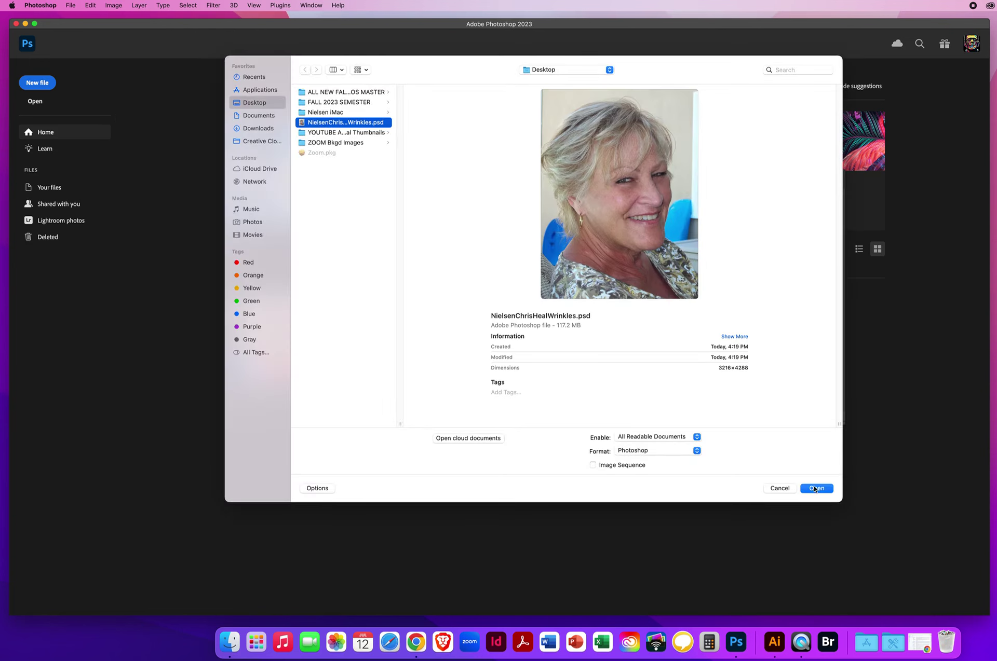
{"action": "left_click", "coordinate": [815, 489]}
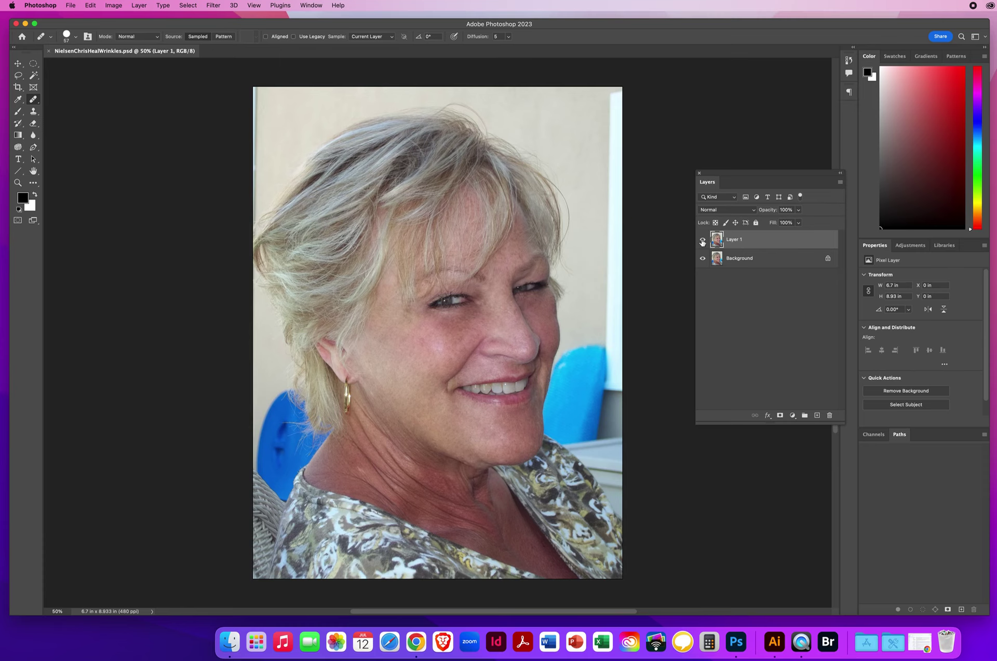
Compare Layer 1 against the original by toggling its visibility, then zoom the neck to 100%.
{"action": "left_click", "coordinate": [702, 242]}
{"action": "left_click", "coordinate": [702, 241]}
{"action": "left_click", "coordinate": [703, 241]}
{"action": "left_click", "coordinate": [702, 242]}
{"action": "key", "text": "z"}
{"action": "left_click", "coordinate": [424, 457]}
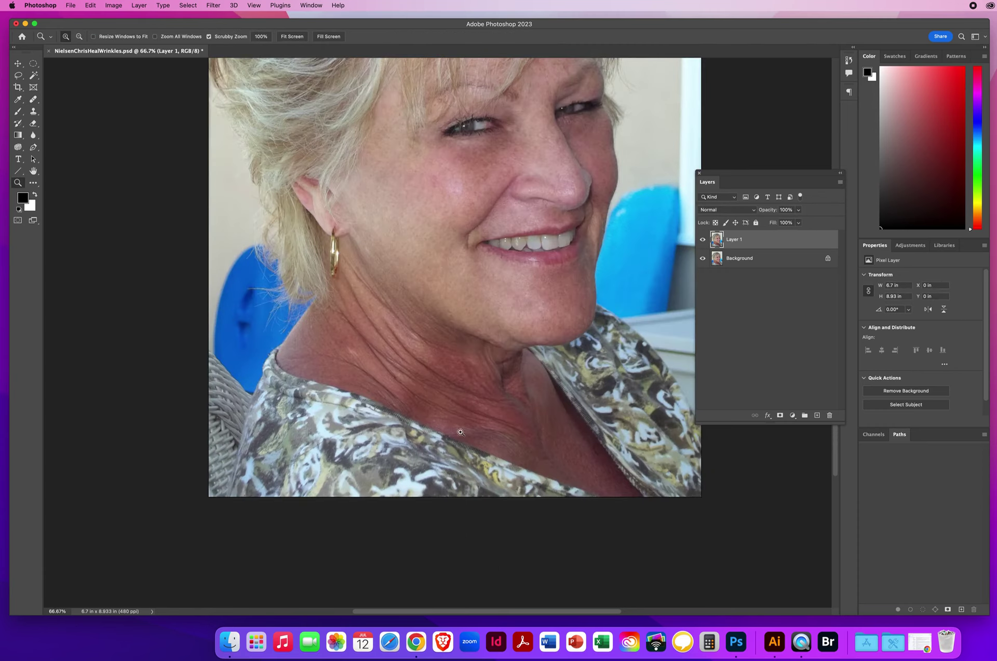
{"action": "left_click", "coordinate": [445, 363]}
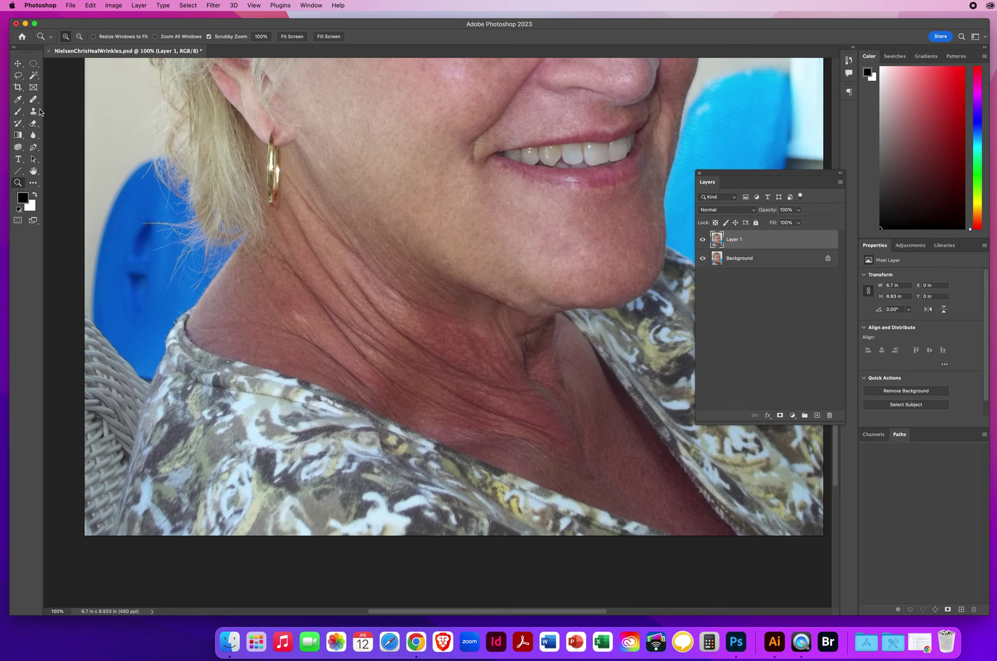
With the Healing Brush Tool, sample cheek skin and paint over the neck wrinkles.
{"action": "left_click", "coordinate": [33, 100]}
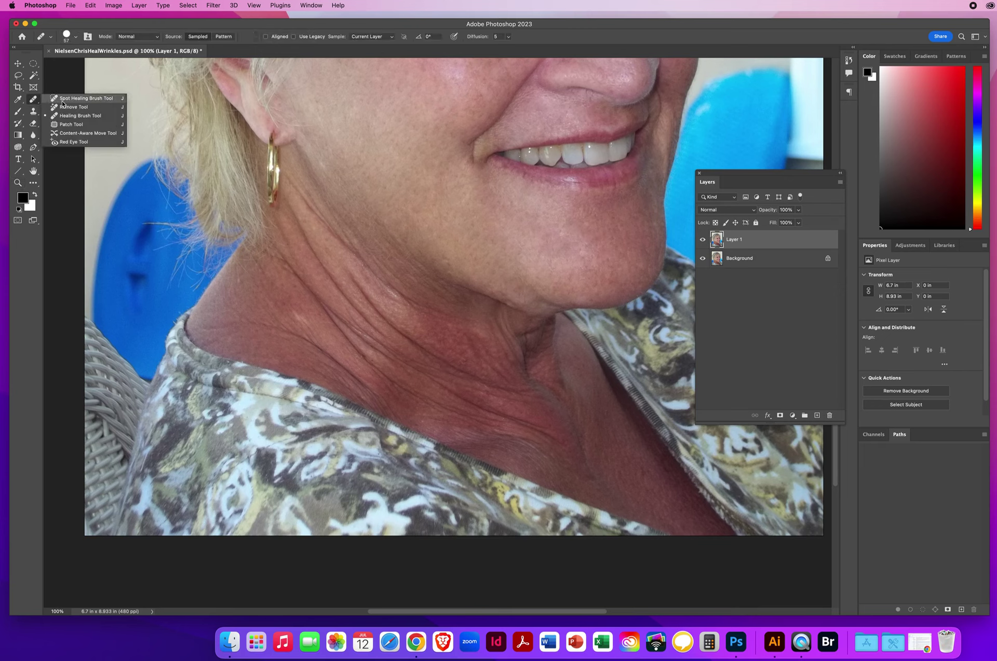
{"action": "left_click", "coordinate": [66, 118]}
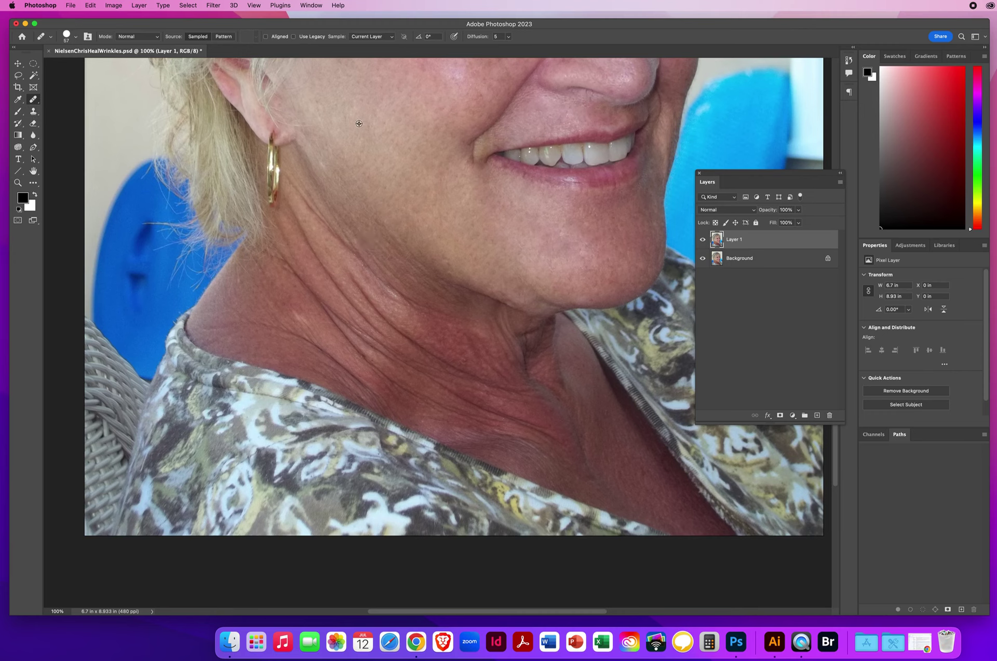
{"action": "left_click", "coordinate": [342, 106], "text": "alt"}
{"action": "left_click_drag", "start_coordinate": [292, 179], "coordinate": [357, 256]}
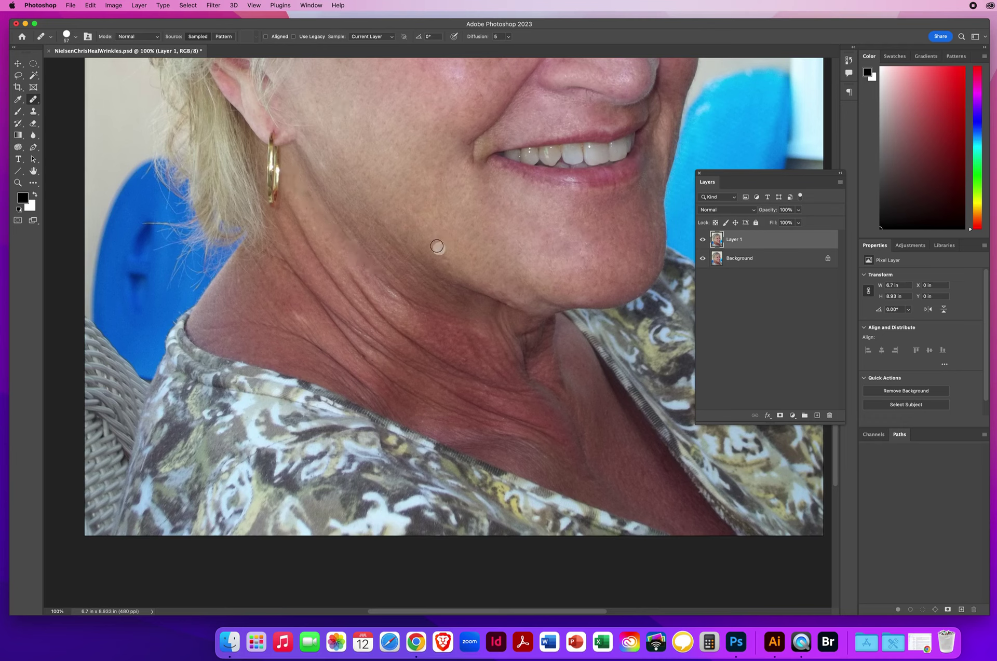
{"action": "left_click", "coordinate": [337, 120], "text": "alt"}
{"action": "mouse_move", "coordinate": [378, 275]}
{"action": "left_mouse_down"}
{"action": "mouse_move", "coordinate": [462, 323]}
{"action": "mouse_move", "coordinate": [376, 287]}
{"action": "left_mouse_up"}
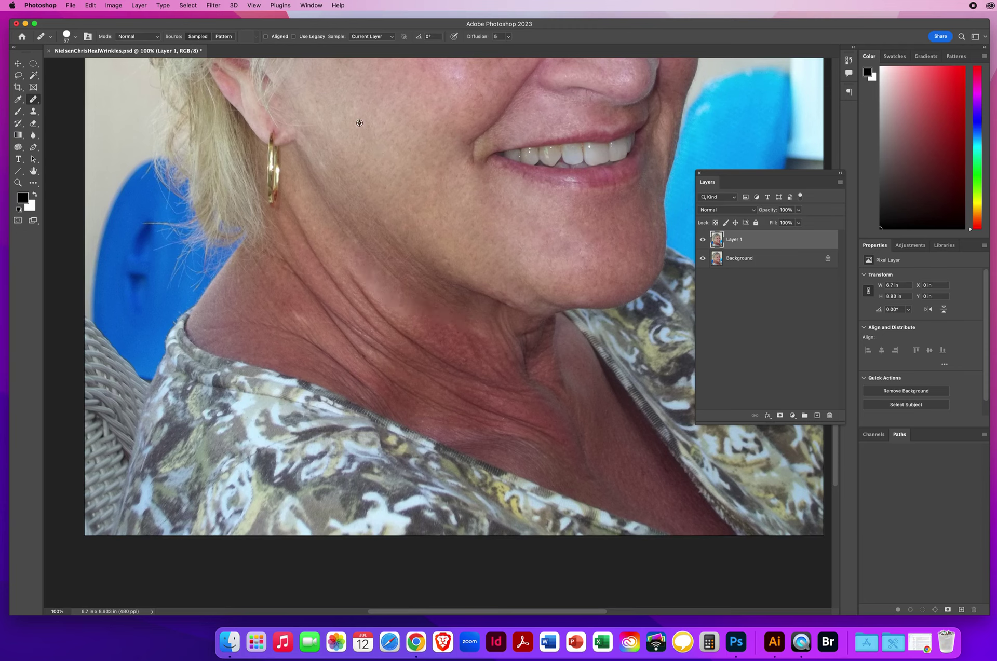
{"action": "left_click", "coordinate": [351, 114], "text": "alt"}
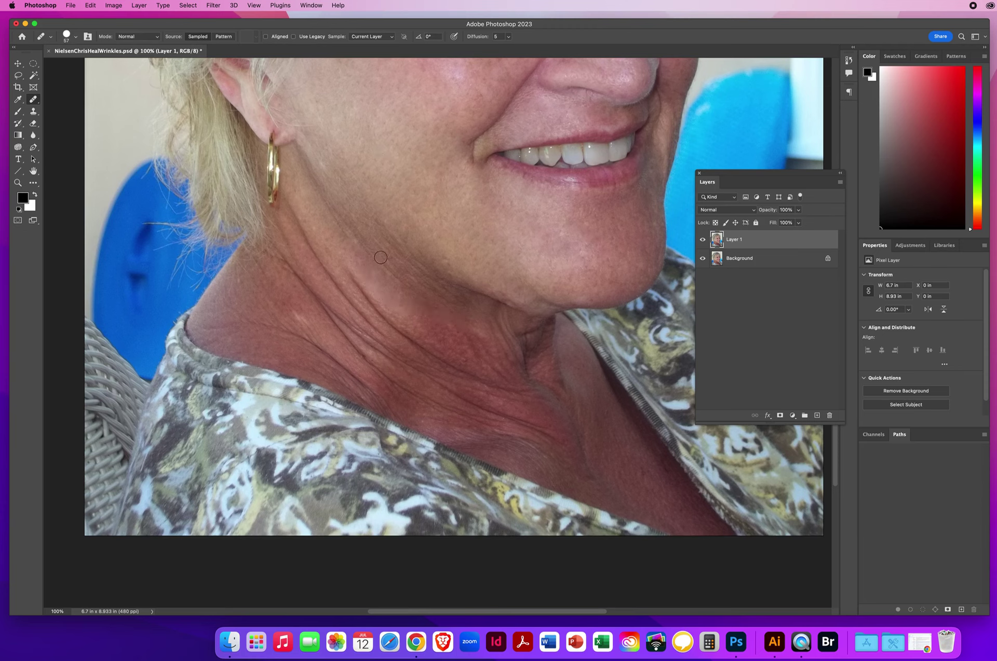
{"action": "mouse_move", "coordinate": [352, 273]}
{"action": "left_mouse_down"}
{"action": "mouse_move", "coordinate": [388, 322]}
{"action": "mouse_move", "coordinate": [466, 374]}
{"action": "mouse_move", "coordinate": [486, 360]}
{"action": "mouse_move", "coordinate": [519, 368]}
{"action": "left_mouse_up"}
{"action": "left_click", "coordinate": [346, 124], "text": "alt"}
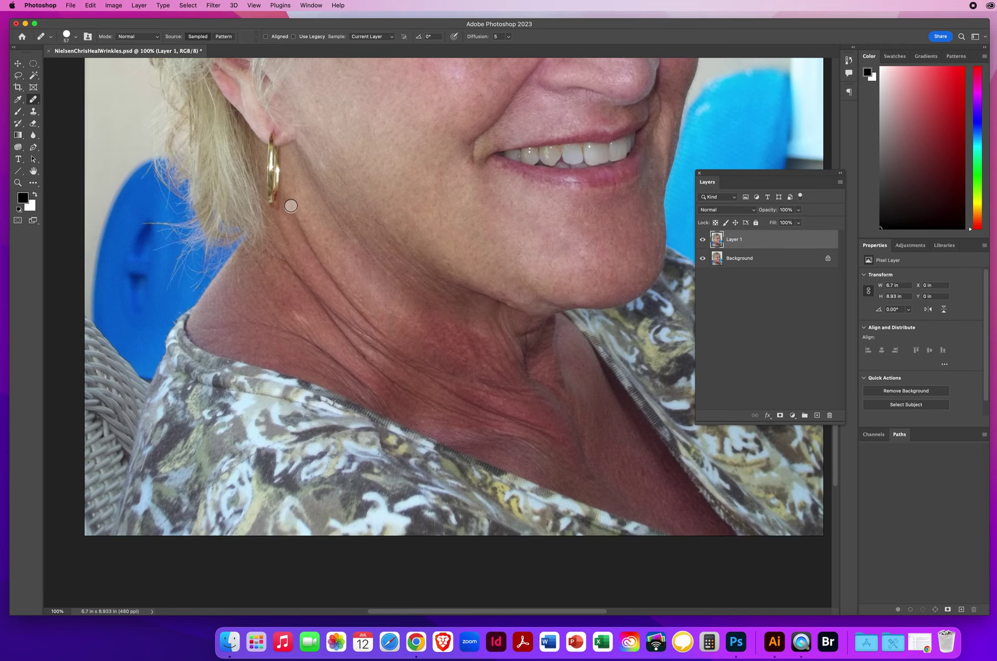
{"action": "mouse_move", "coordinate": [293, 215]}
{"action": "left_mouse_down"}
{"action": "mouse_move", "coordinate": [327, 273]}
{"action": "mouse_move", "coordinate": [396, 341]}
{"action": "left_mouse_up"}
Heal the crease running down the neck, resampling clean skin between strokes.
{"action": "scroll", "coordinate": [309, 312], "scroll_direction": "right", "scroll_amount": 5}
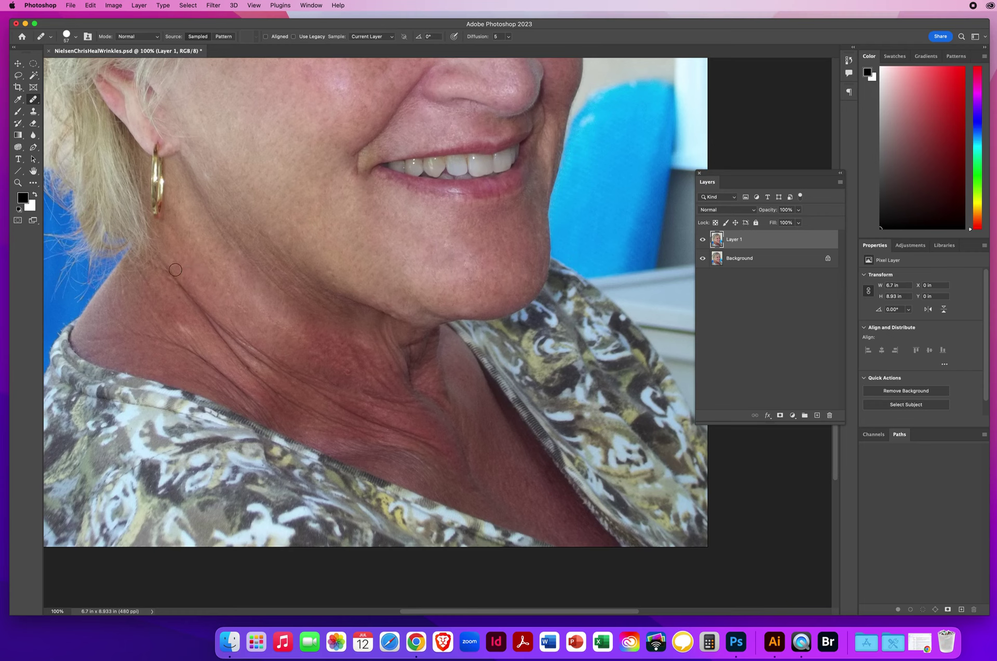
{"action": "mouse_move", "coordinate": [175, 270]}
{"action": "left_mouse_down"}
{"action": "mouse_move", "coordinate": [212, 319]}
{"action": "mouse_move", "coordinate": [301, 361]}
{"action": "left_mouse_up"}
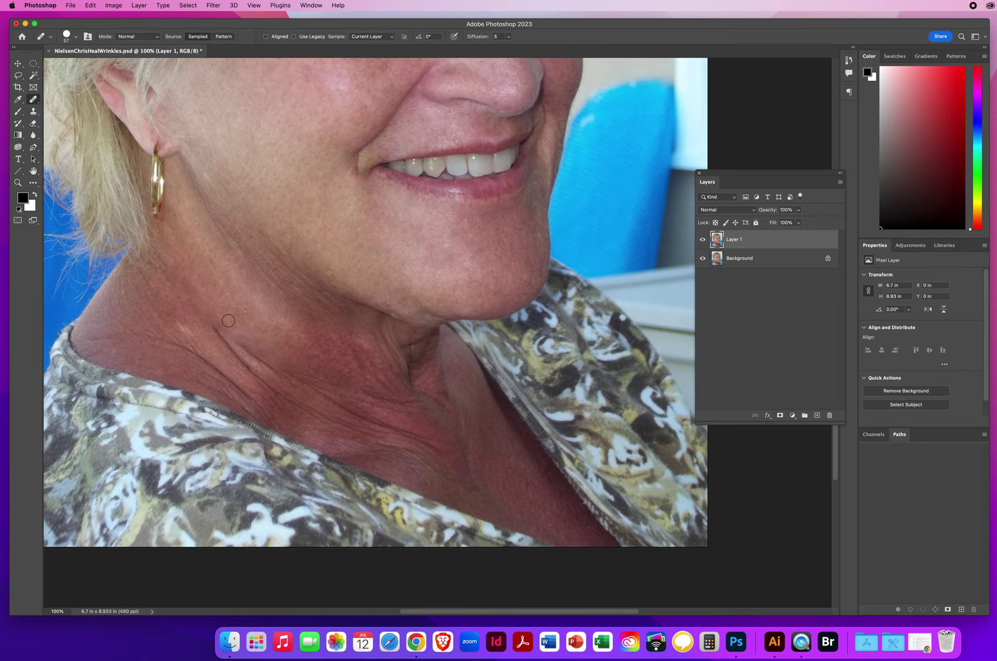
{"action": "mouse_move", "coordinate": [228, 321]}
{"action": "left_mouse_down"}
{"action": "mouse_move", "coordinate": [269, 365]}
{"action": "mouse_move", "coordinate": [329, 383]}
{"action": "left_mouse_up"}
{"action": "left_click", "coordinate": [293, 353], "text": "alt"}
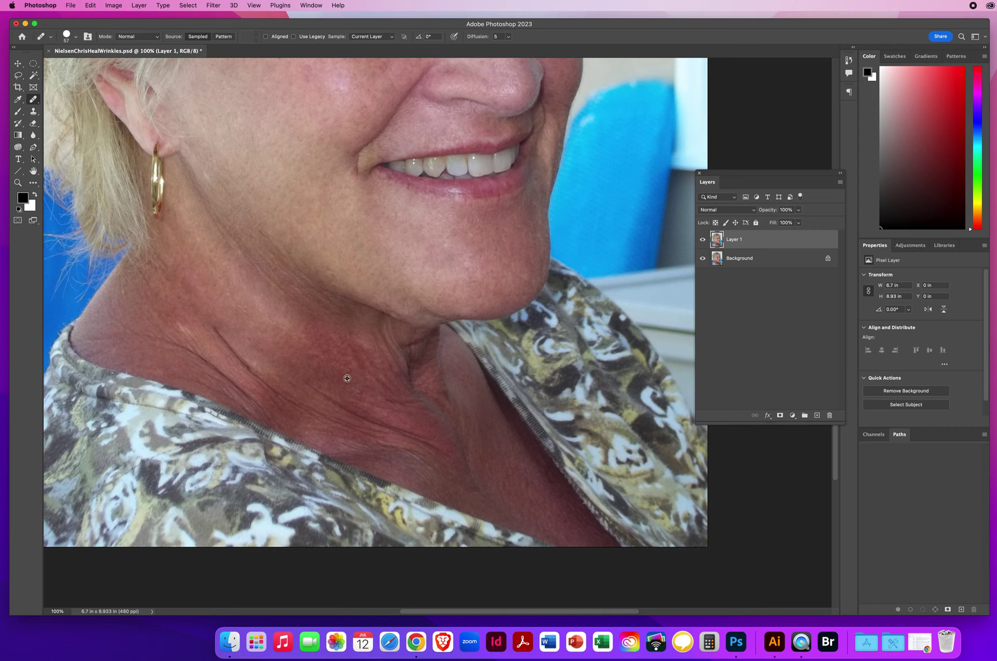
{"action": "mouse_move", "coordinate": [363, 383]}
{"action": "left_mouse_down"}
{"action": "mouse_move", "coordinate": [355, 353]}
{"action": "mouse_move", "coordinate": [416, 413]}
{"action": "left_mouse_up"}
{"action": "left_click", "coordinate": [329, 352], "text": "alt"}
{"action": "left_click_drag", "start_coordinate": [344, 367], "coordinate": [355, 375]}
{"action": "left_click", "coordinate": [371, 384], "text": "alt"}
{"action": "left_click", "coordinate": [387, 364]}
{"action": "mouse_move", "coordinate": [386, 364]}
{"action": "left_mouse_down"}
{"action": "mouse_move", "coordinate": [377, 330]}
{"action": "mouse_move", "coordinate": [399, 377]}
{"action": "mouse_move", "coordinate": [390, 327]}
{"action": "left_mouse_up"}
Heal the diagonal wrinkle and the remaining creases on the lower neck toward the collar.
{"action": "left_click", "coordinate": [306, 363], "text": "alt"}
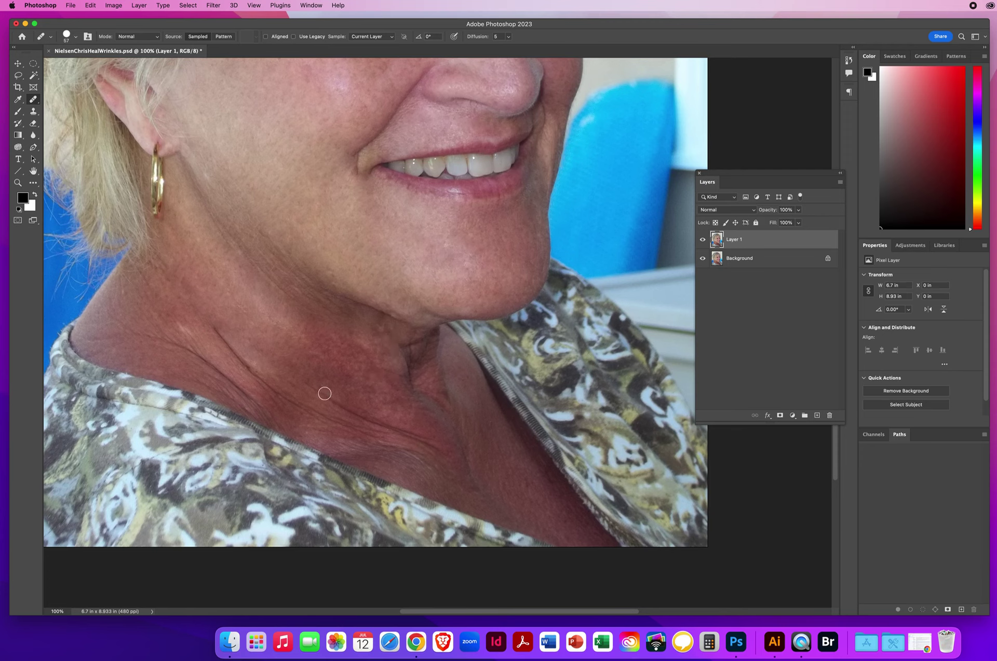
{"action": "mouse_move", "coordinate": [305, 387]}
{"action": "left_mouse_down"}
{"action": "mouse_move", "coordinate": [422, 439]}
{"action": "mouse_move", "coordinate": [402, 446]}
{"action": "mouse_move", "coordinate": [420, 436]}
{"action": "left_mouse_up"}
{"action": "left_click", "coordinate": [223, 283], "text": "alt"}
{"action": "mouse_move", "coordinate": [213, 325]}
{"action": "left_mouse_down"}
{"action": "mouse_move", "coordinate": [257, 375]}
{"action": "mouse_move", "coordinate": [306, 407]}
{"action": "left_mouse_up"}
{"action": "left_click_drag", "start_coordinate": [364, 432], "coordinate": [389, 440]}
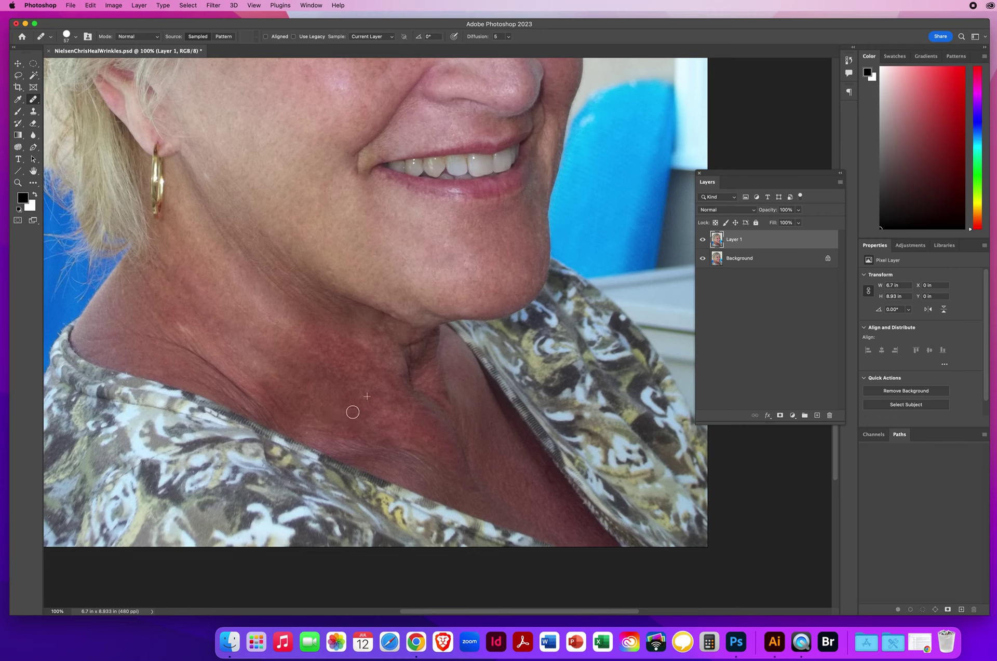
{"action": "left_click", "coordinate": [186, 306], "text": "alt"}
{"action": "mouse_move", "coordinate": [166, 339]}
{"action": "left_mouse_down"}
{"action": "mouse_move", "coordinate": [281, 419]}
{"action": "mouse_move", "coordinate": [318, 426]}
{"action": "left_mouse_up"}
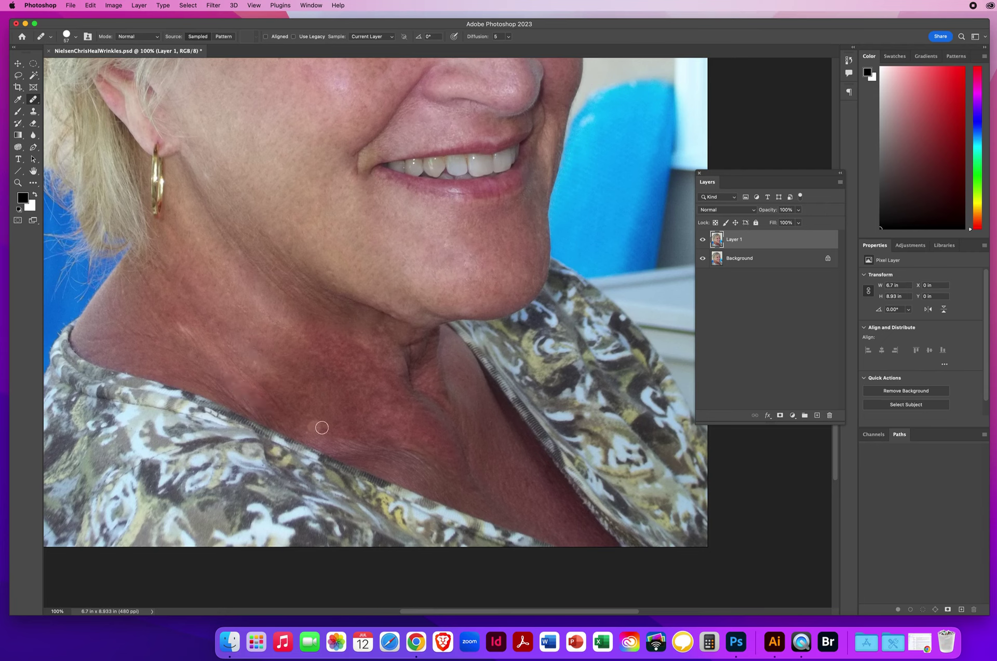
{"action": "left_click", "coordinate": [170, 297], "text": "alt"}
{"action": "mouse_move", "coordinate": [179, 320]}
{"action": "left_mouse_down"}
{"action": "mouse_move", "coordinate": [231, 352]}
{"action": "mouse_move", "coordinate": [249, 345]}
{"action": "left_mouse_up"}
{"action": "left_click", "coordinate": [17, 184]}
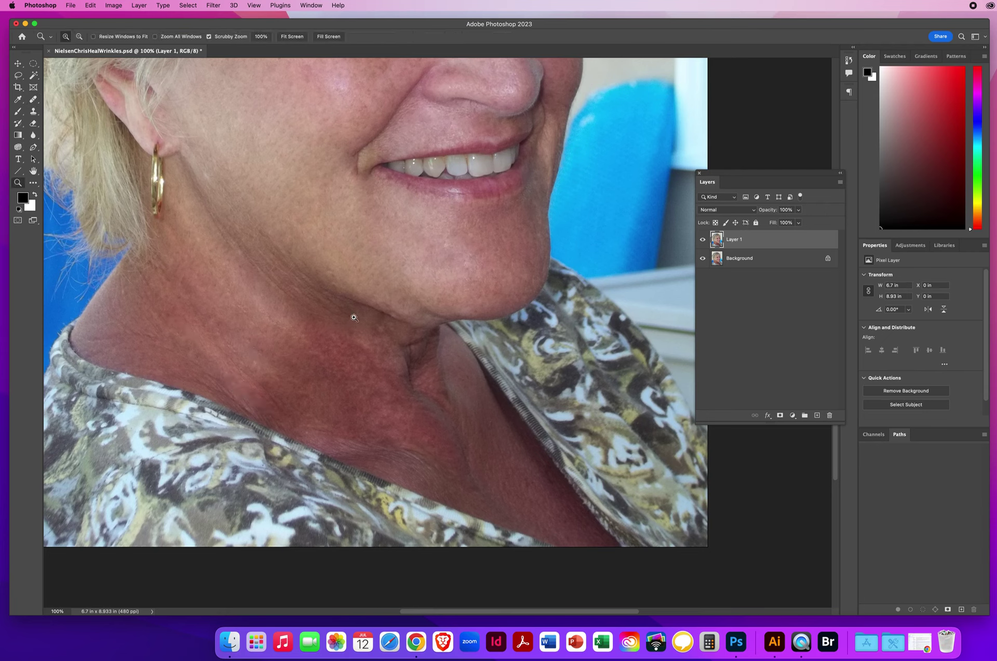
Zoom out to the head and toggle Layer 1 off and on to compare with the original.
{"action": "scroll", "coordinate": [333, 299], "scroll_direction": "down", "scroll_amount": 3}
{"action": "left_click_drag", "start_coordinate": [393, 273], "coordinate": [345, 383]}
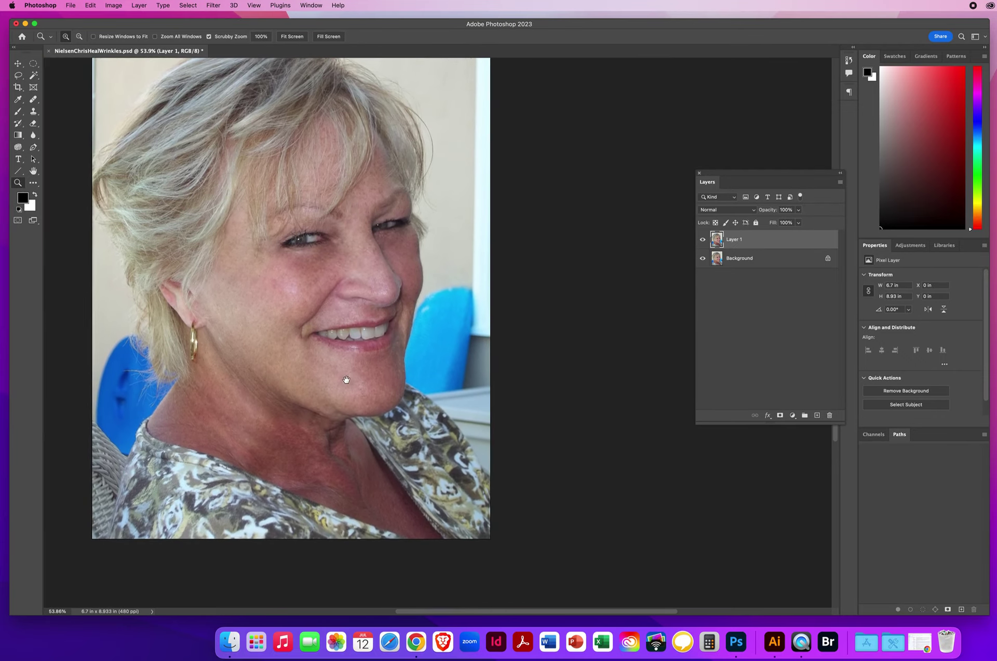
{"action": "left_click", "coordinate": [703, 242]}
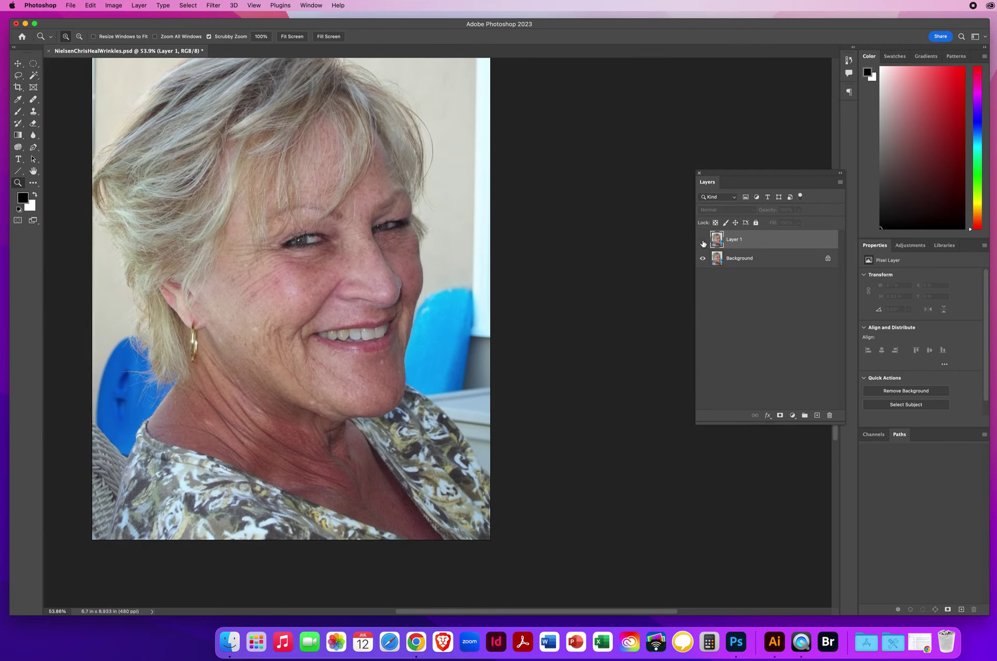
{"action": "left_click", "coordinate": [703, 242]}
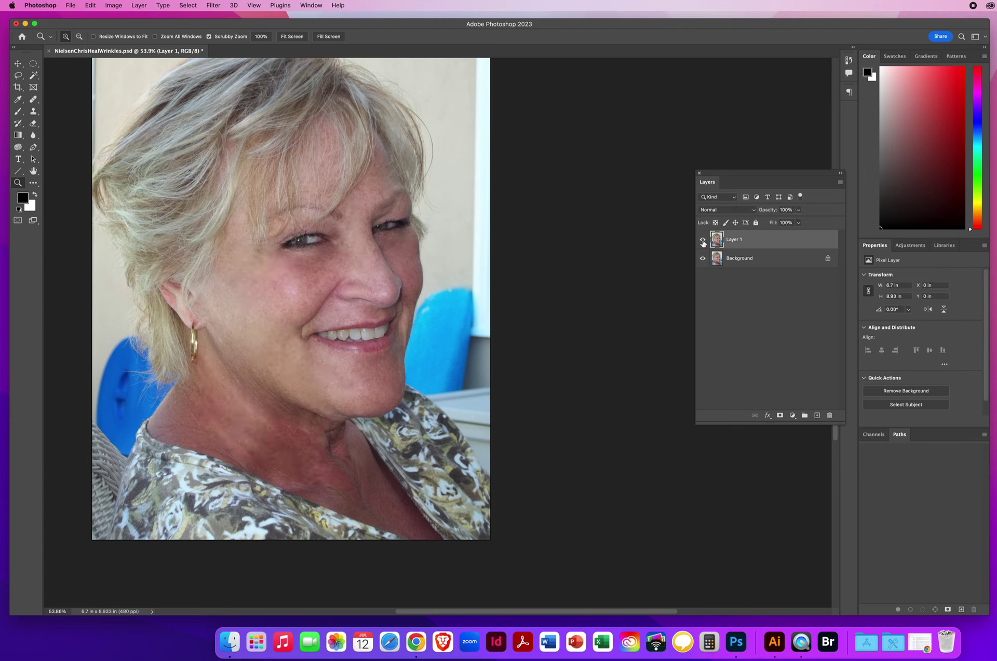
{"action": "left_click", "coordinate": [703, 242]}
{"action": "left_click", "coordinate": [703, 242]}
Zoom in on the face, compare the retouch again, and zoom out to fit the whole photo.
{"action": "left_click", "coordinate": [326, 346]}
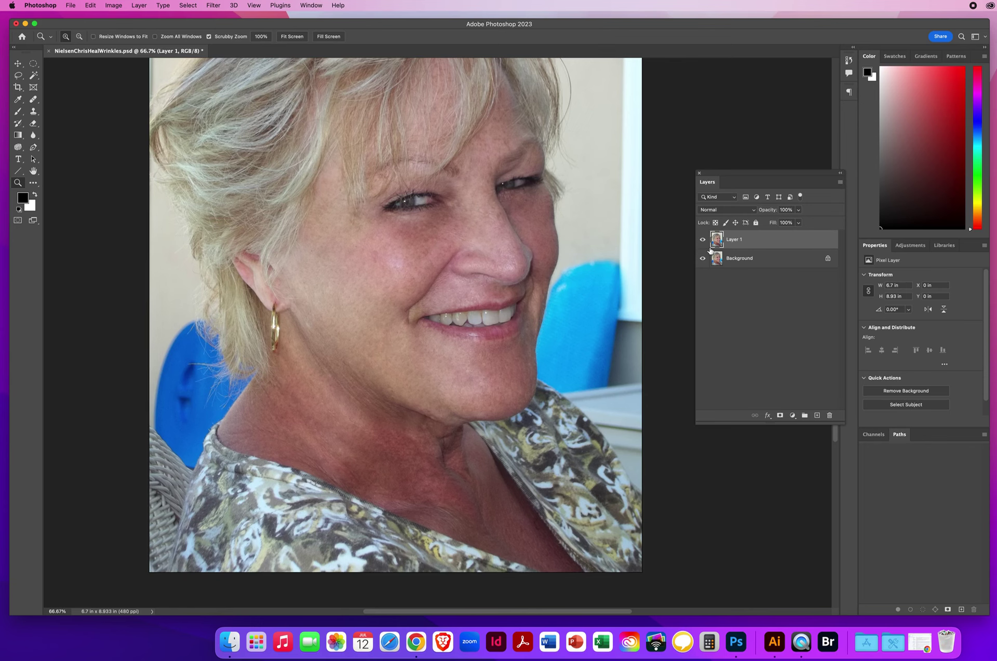
{"action": "left_click_drag", "start_coordinate": [400, 293], "coordinate": [446, 298]}
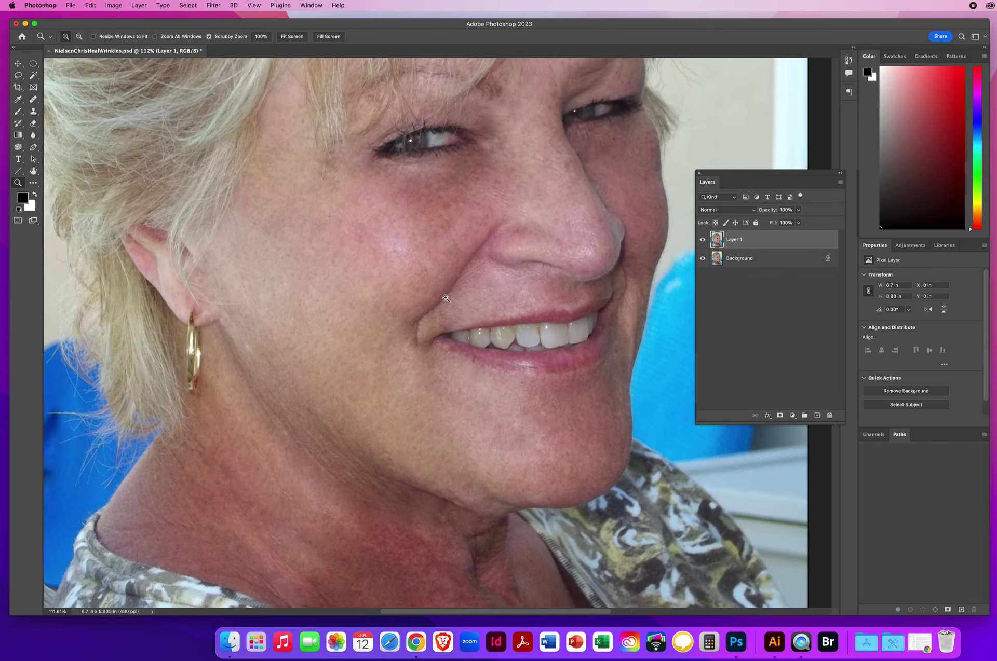
{"action": "left_click", "coordinate": [703, 242]}
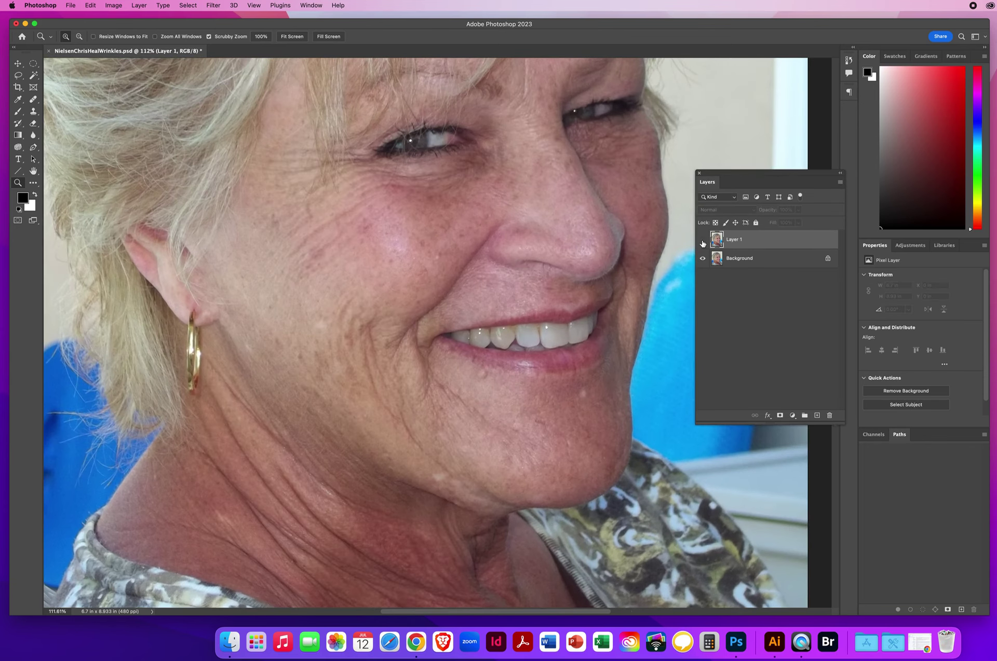
{"action": "left_click", "coordinate": [702, 241]}
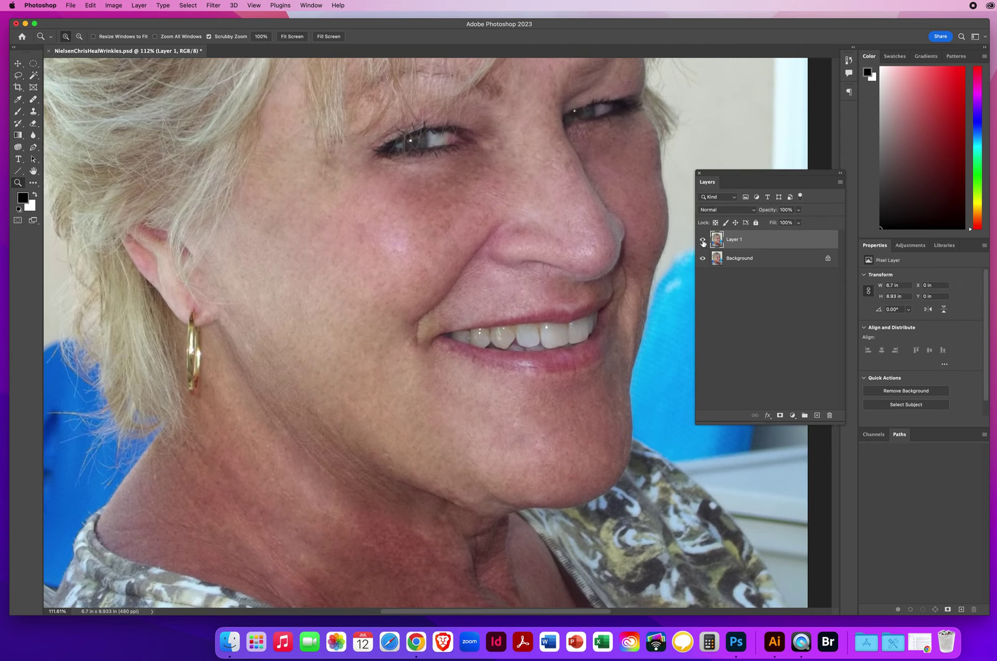
{"action": "left_click", "coordinate": [702, 242]}
{"action": "left_click", "coordinate": [702, 241]}
{"action": "left_click", "coordinate": [703, 241]}
{"action": "left_click", "coordinate": [702, 241]}
{"action": "left_click_drag", "start_coordinate": [398, 328], "coordinate": [368, 329]}
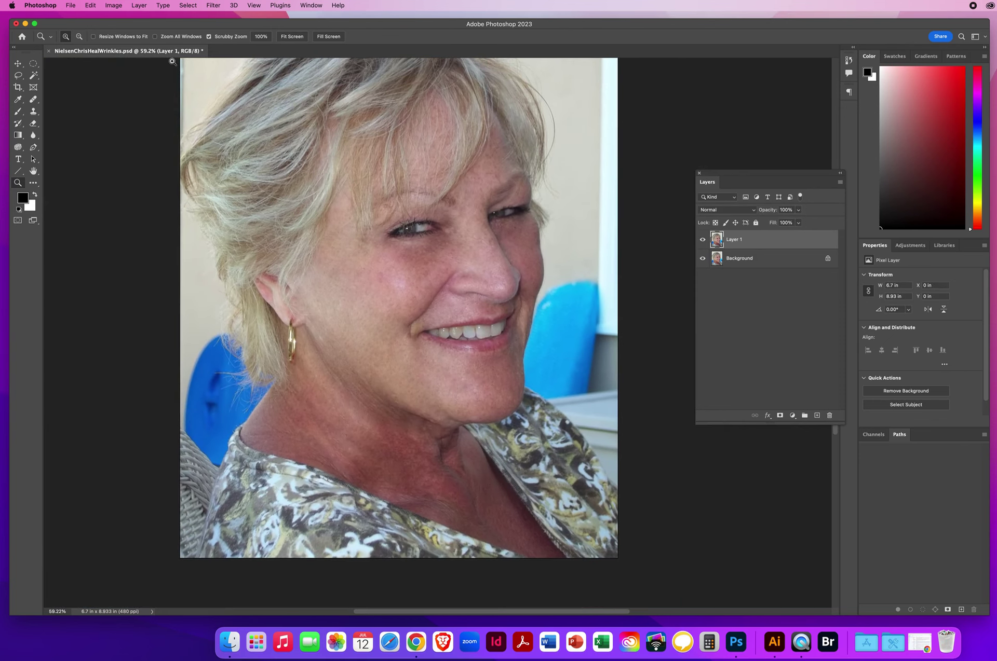
{"action": "left_click", "coordinate": [71, 6]}
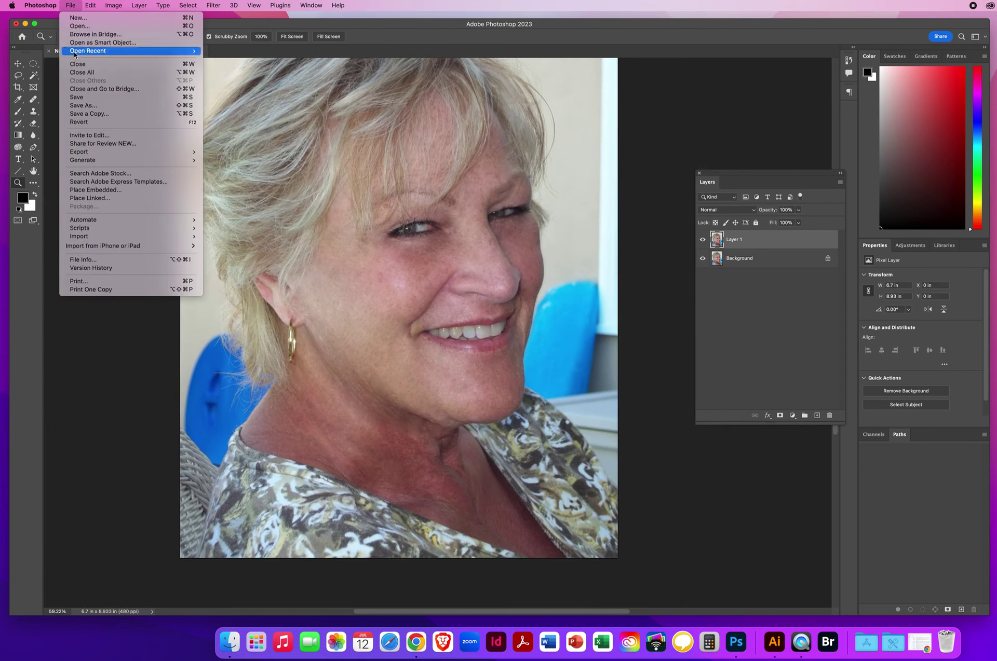
Save a JPEG copy to the Desktop, keeping Quality 8 (High) in JPEG Options.
{"action": "left_click", "coordinate": [78, 116]}
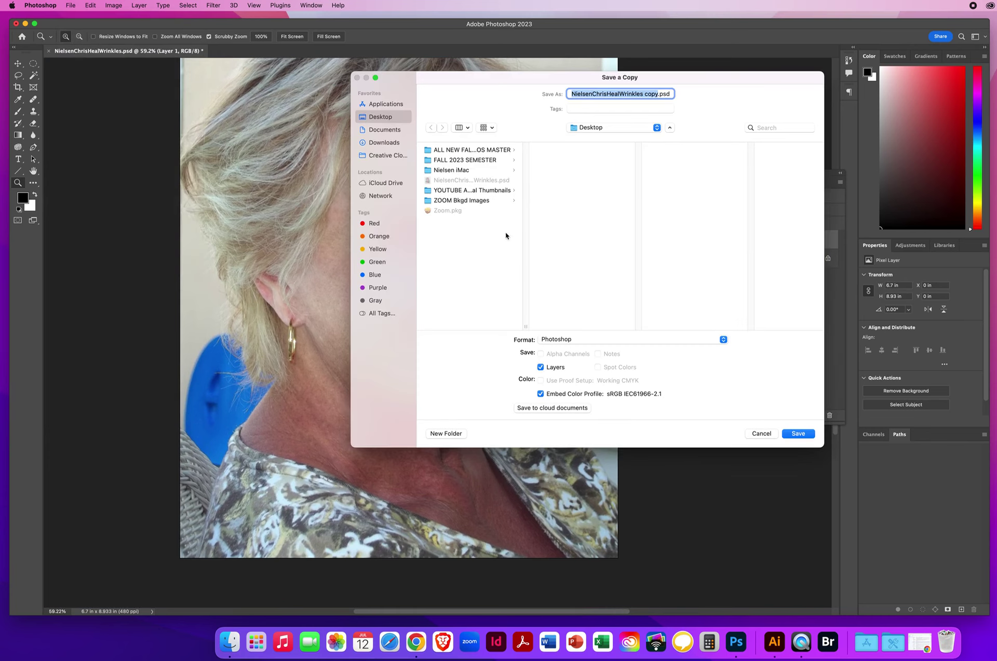
{"action": "left_click", "coordinate": [566, 341]}
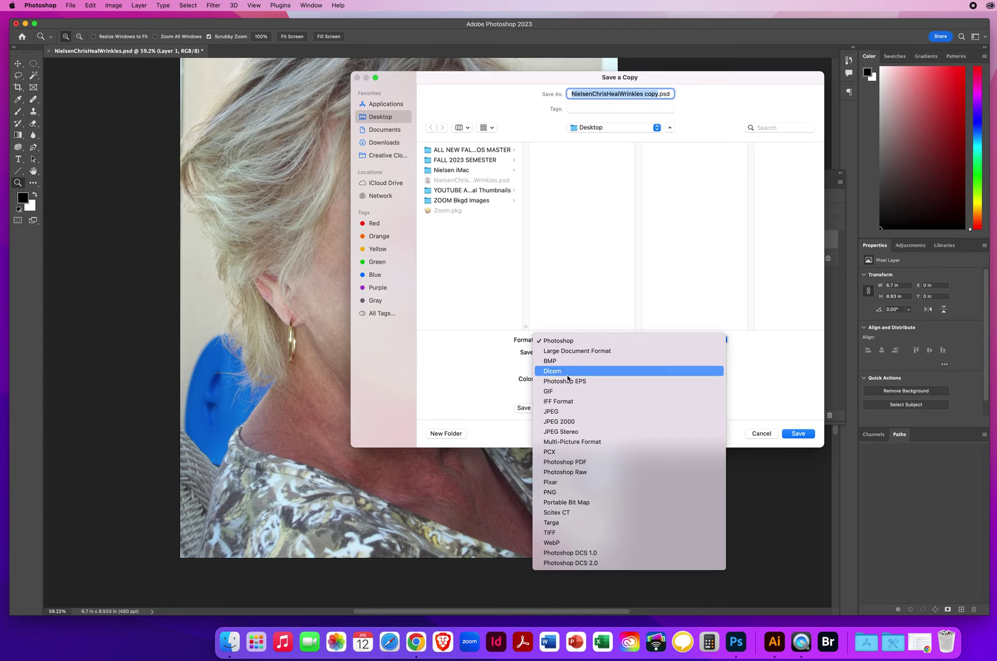
{"action": "left_click", "coordinate": [552, 412]}
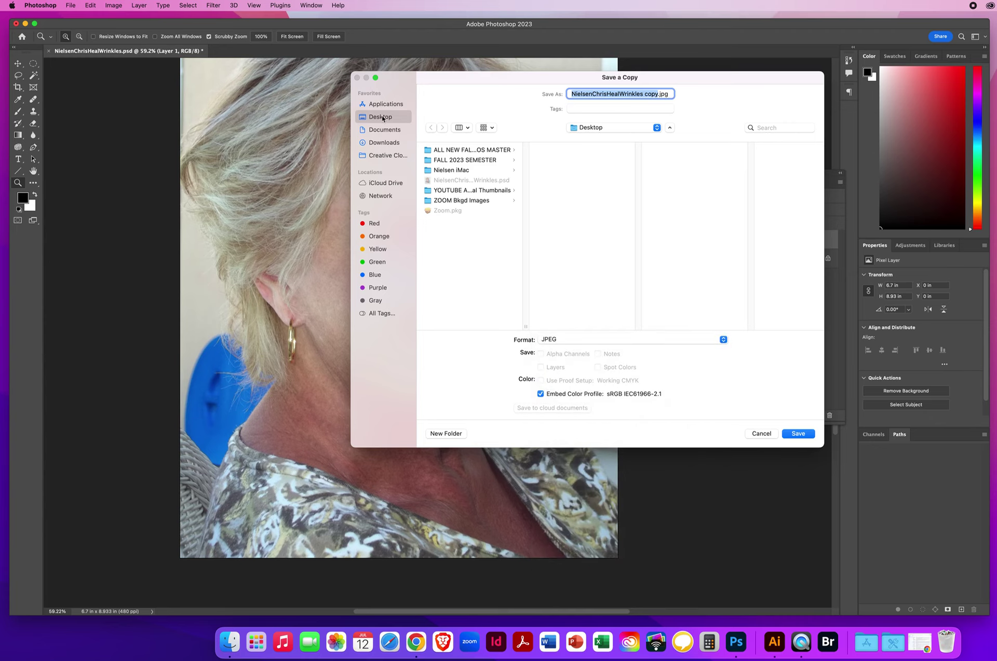
{"action": "left_click", "coordinate": [798, 434]}
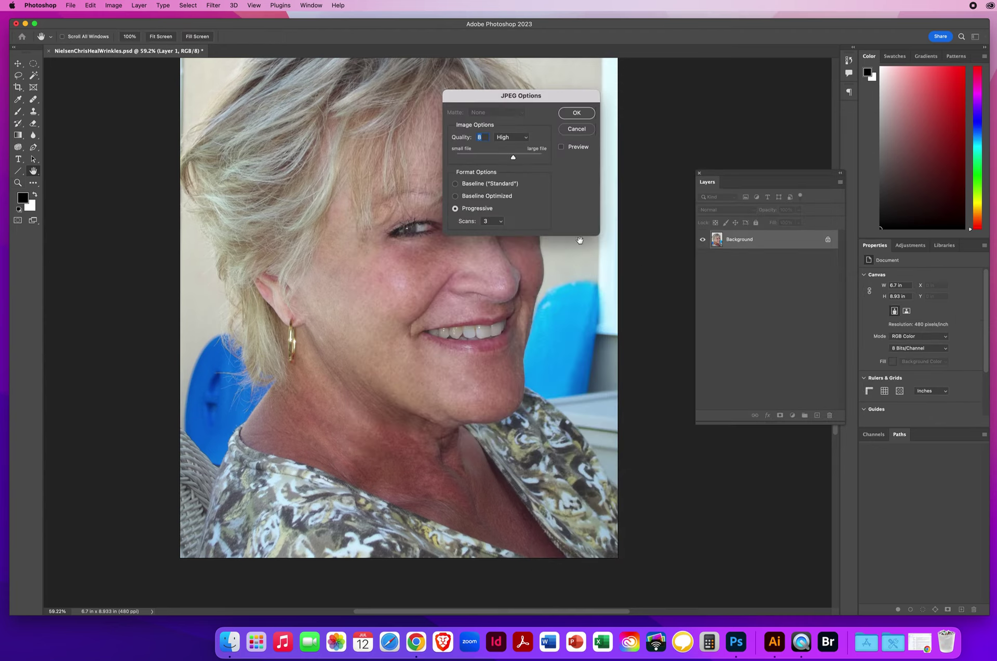
{"action": "left_click", "coordinate": [571, 114]}
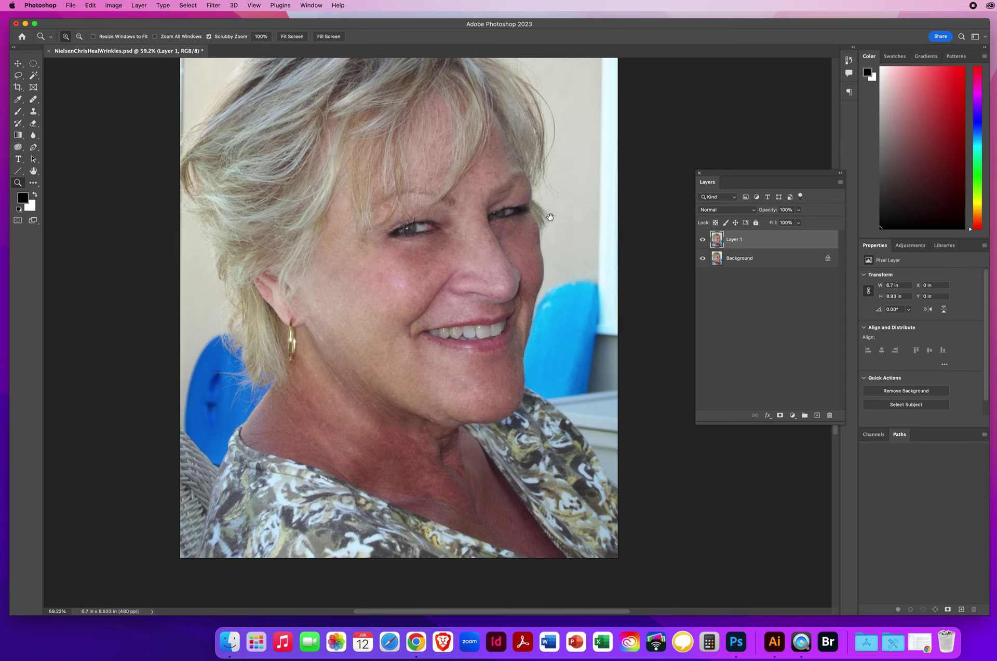
{"action": "left_click_drag", "start_coordinate": [549, 218], "coordinate": [548, 262]}
{"action": "left_click_drag", "start_coordinate": [730, 175], "coordinate": [680, 173]}
{"action": "left_click_drag", "start_coordinate": [453, 288], "coordinate": [435, 289]}
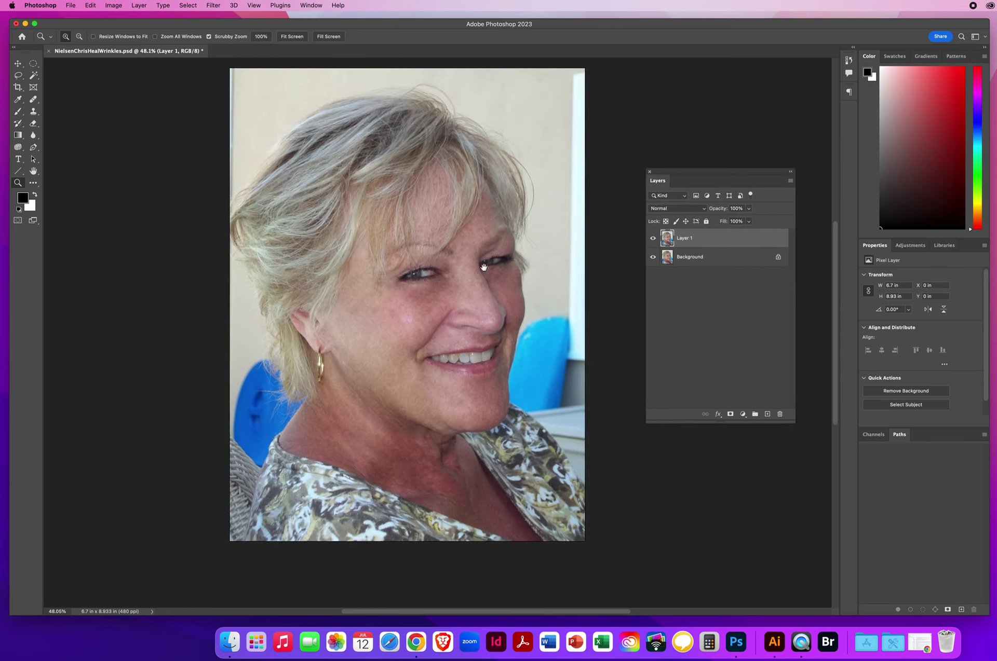
{"action": "left_click_drag", "start_coordinate": [486, 260], "coordinate": [442, 282]}
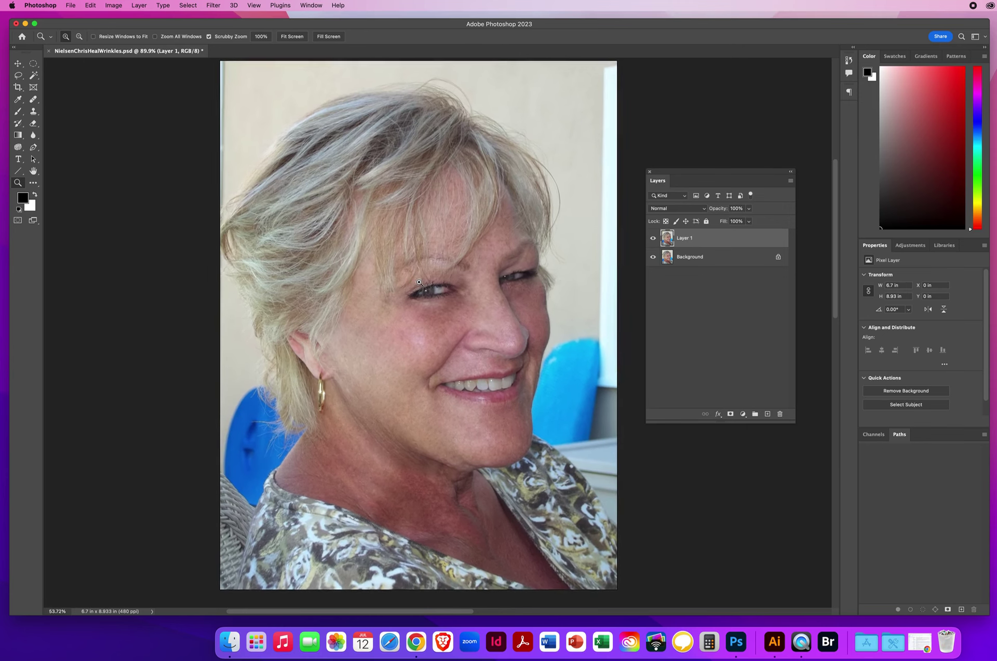
{"action": "left_click", "coordinate": [653, 239]}
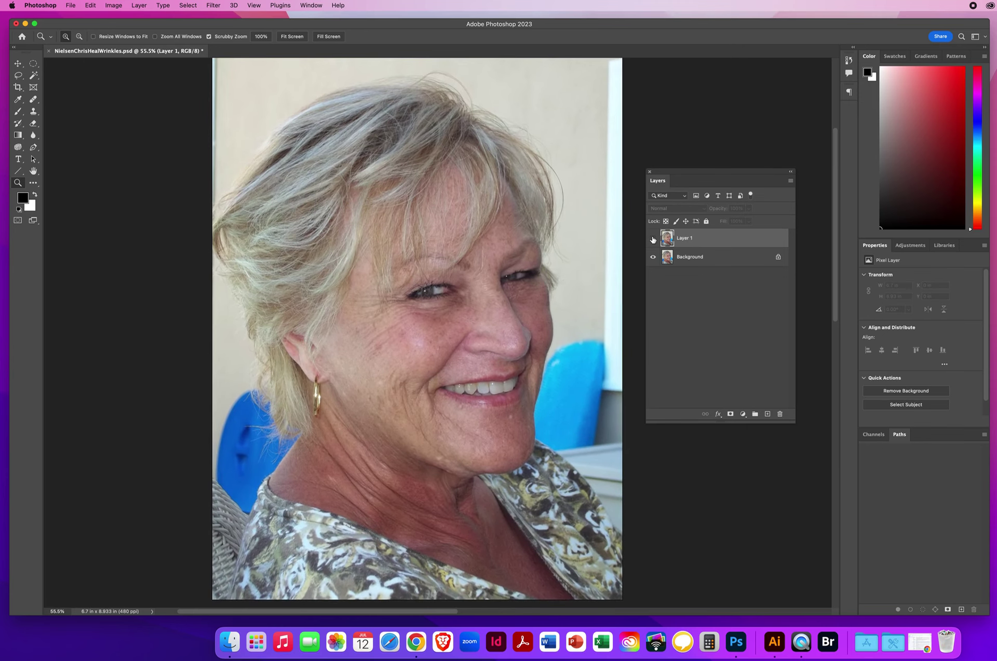
{"action": "left_click", "coordinate": [653, 239]}
{"action": "left_click", "coordinate": [653, 239]}
{"action": "left_click", "coordinate": [653, 239]}
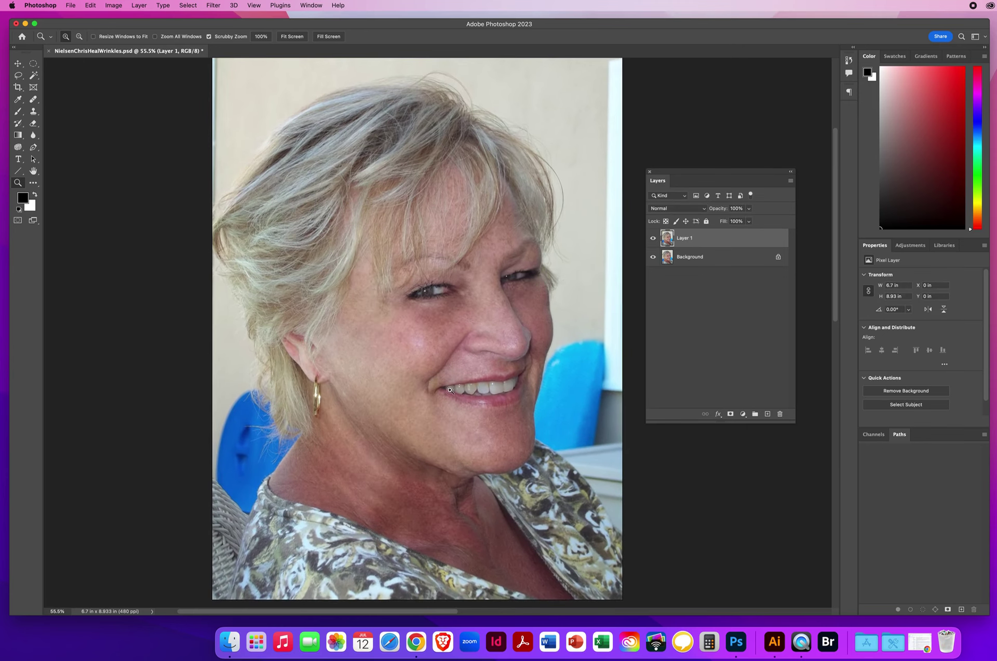